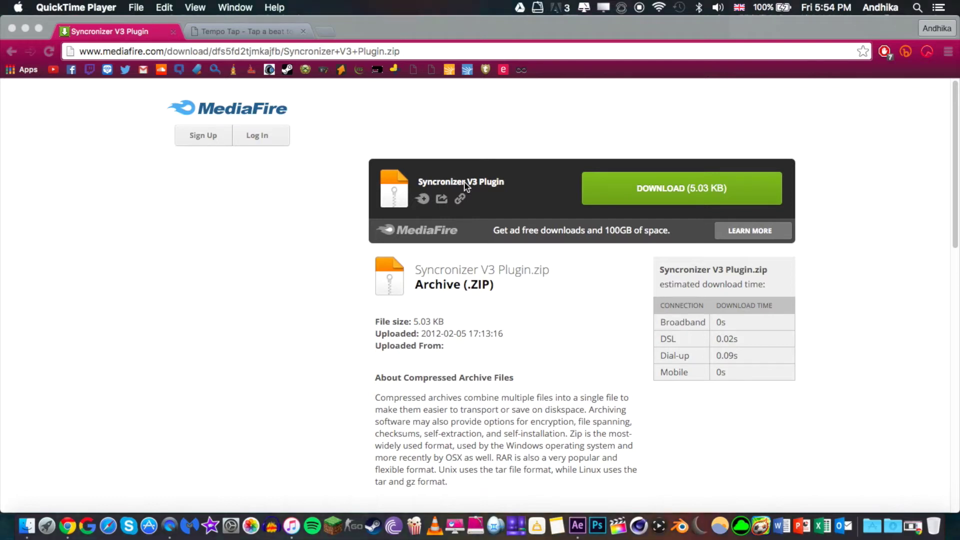
# - Minimize Chrome to reveal the Syncronizer V3 Plugin zip and extracted folder on the desktop
pyautogui.click(452, 140)
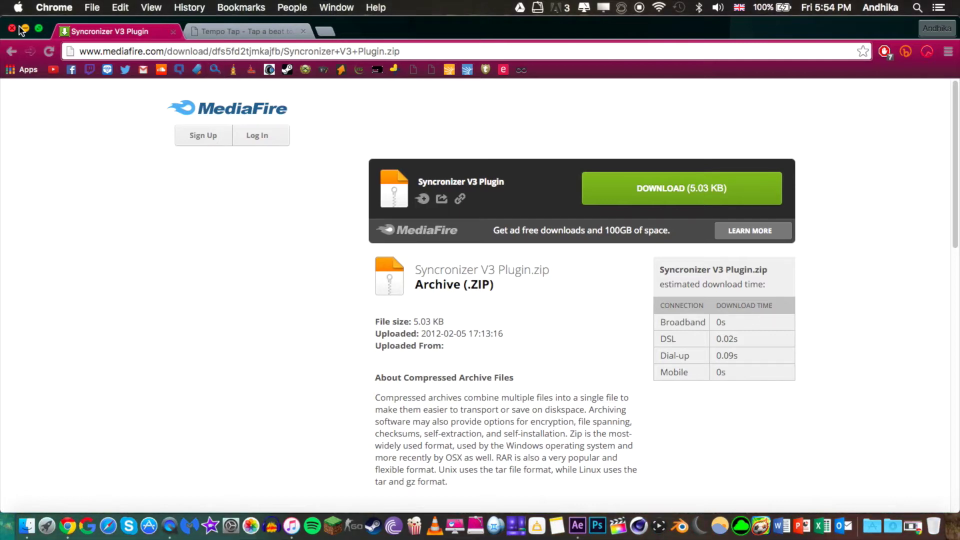
pyautogui.press('super+m')
# - Open the extracted Syncronizer V3 Plugin folder to show the install guide and SyncronizerV3.ffx
pyautogui.click(125, 168)
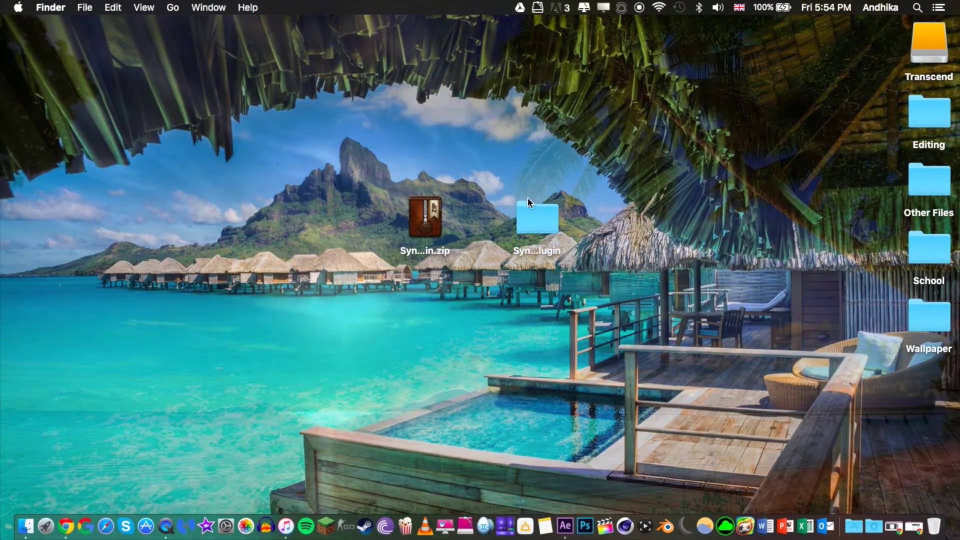
pyautogui.moveTo(528, 201); pyautogui.dragTo(525, 229)
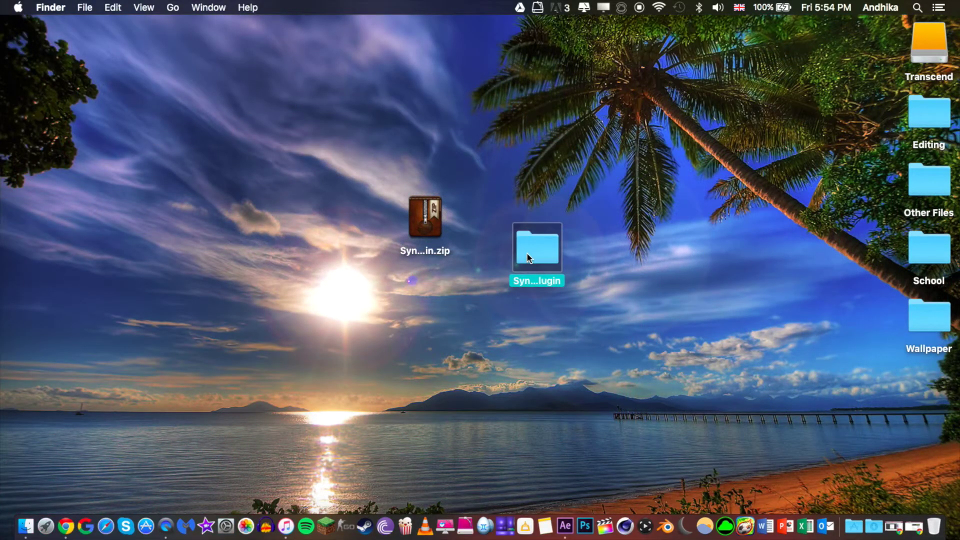
pyautogui.doubleClick(527, 253)
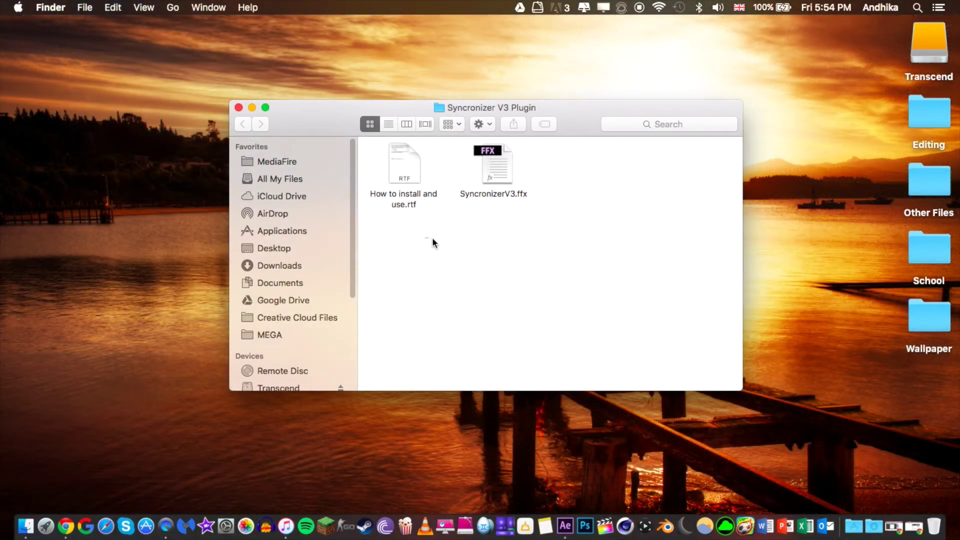
pyautogui.moveTo(505, 196); pyautogui.dragTo(569, 200)
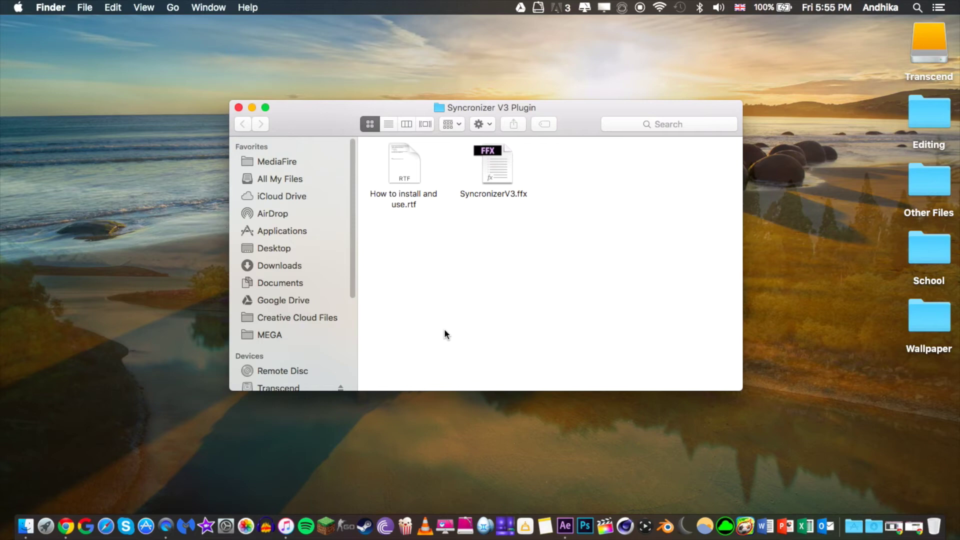
# - Reveal the Adobe After Effects CC 2014 folder in Finder using the Dock icon's Show in Finder option
pyautogui.rightClick(564, 505)
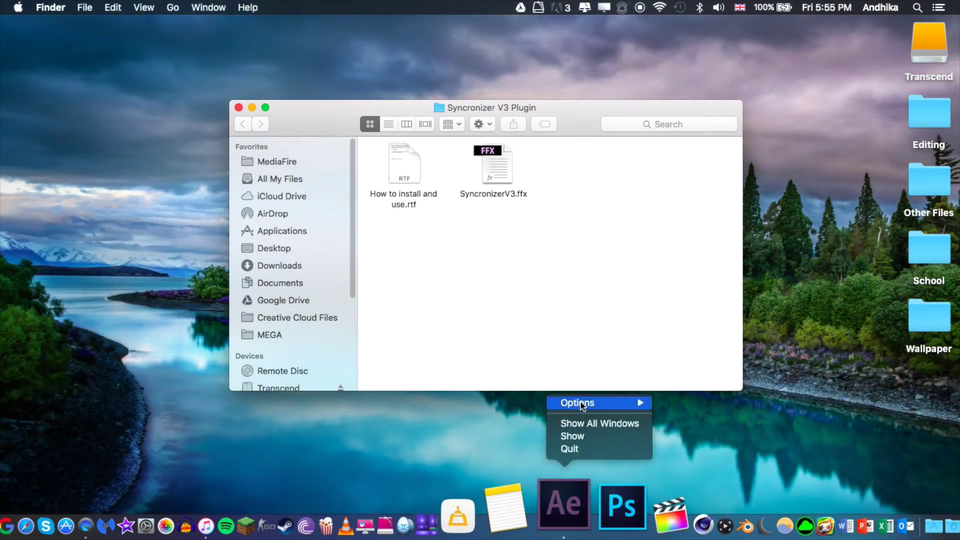
pyautogui.moveTo(591, 405)
pyautogui.click(564, 504)
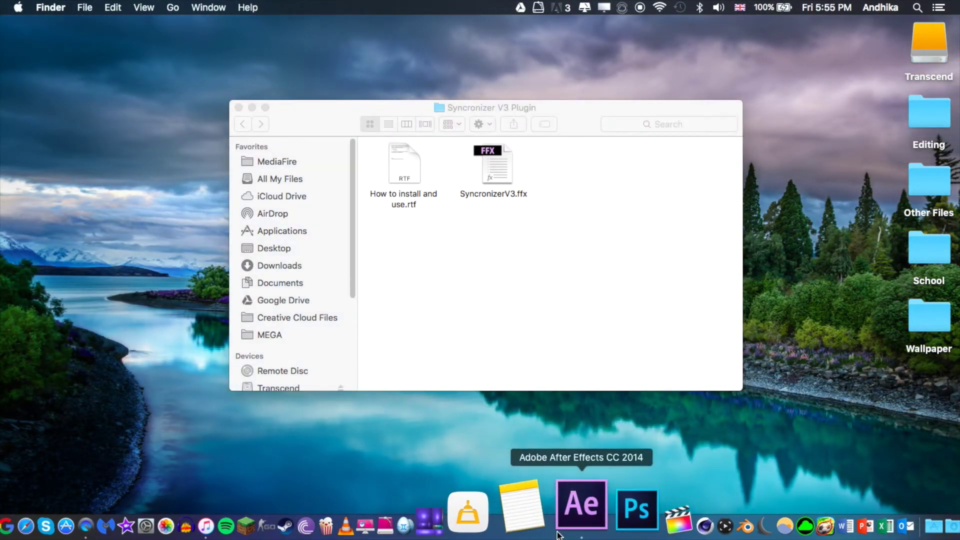
pyautogui.rightClick(565, 504)
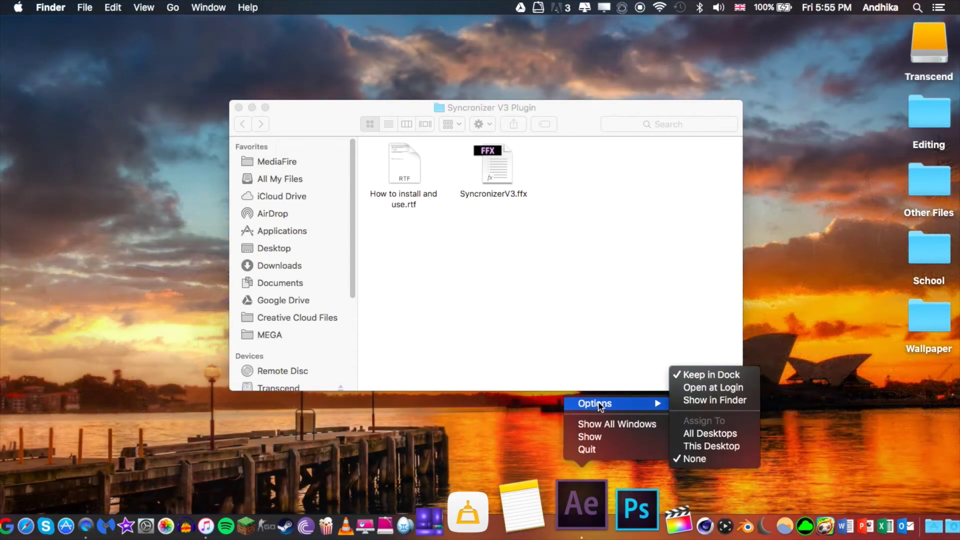
pyautogui.click(689, 404)
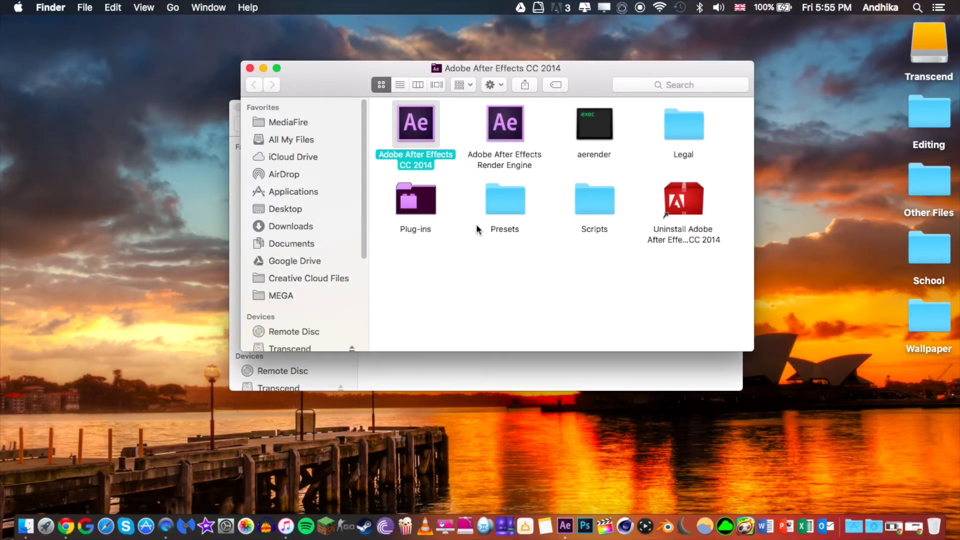
pyautogui.click(466, 256)
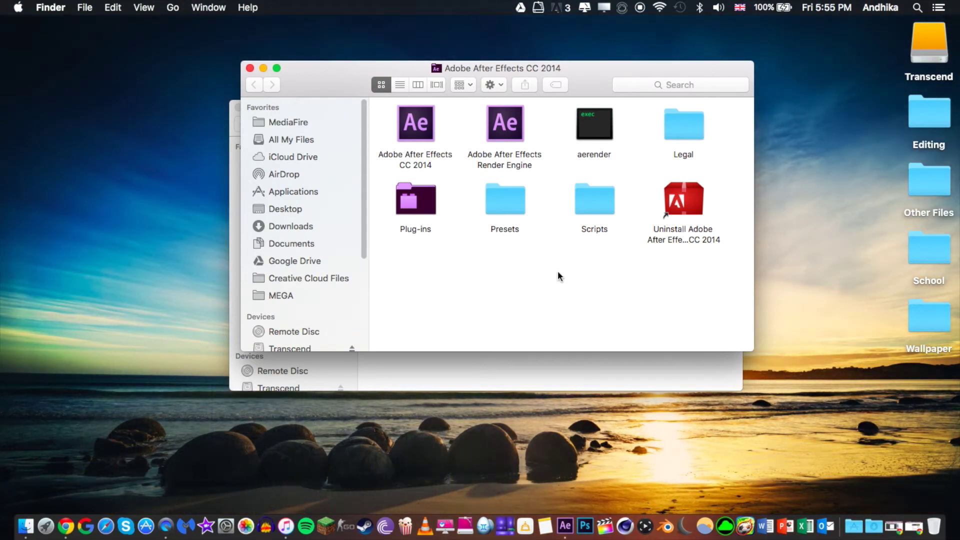
# - Open the After Effects Presets folder and then its Custom Presets folder
pyautogui.doubleClick(515, 198)
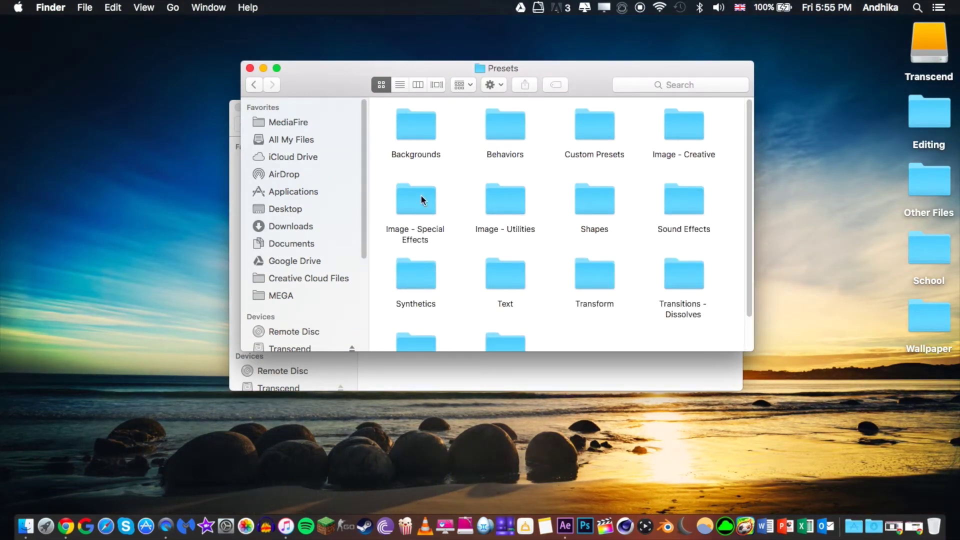
pyautogui.scroll(-2, 423, 190)
pyautogui.scroll(2, 425, 188)
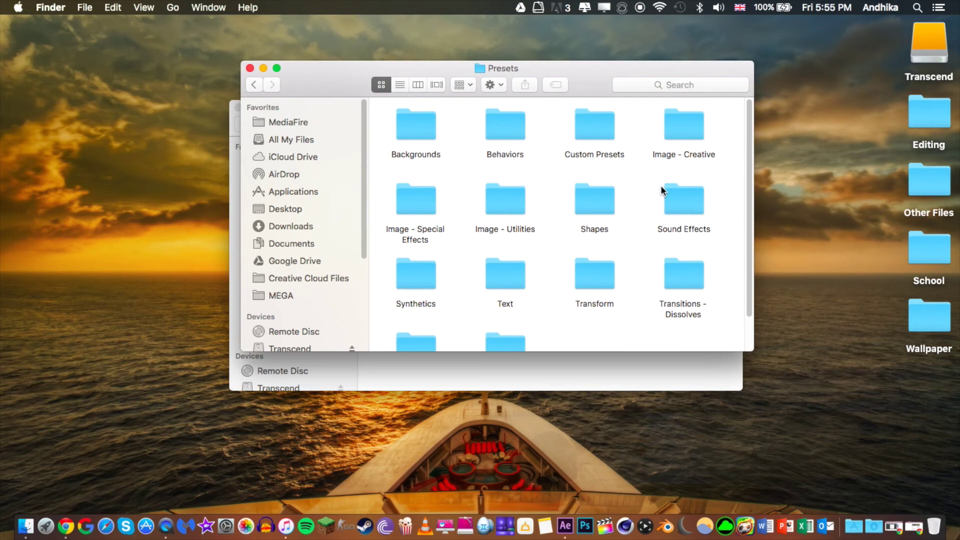
pyautogui.click(609, 135)
pyautogui.click(551, 171)
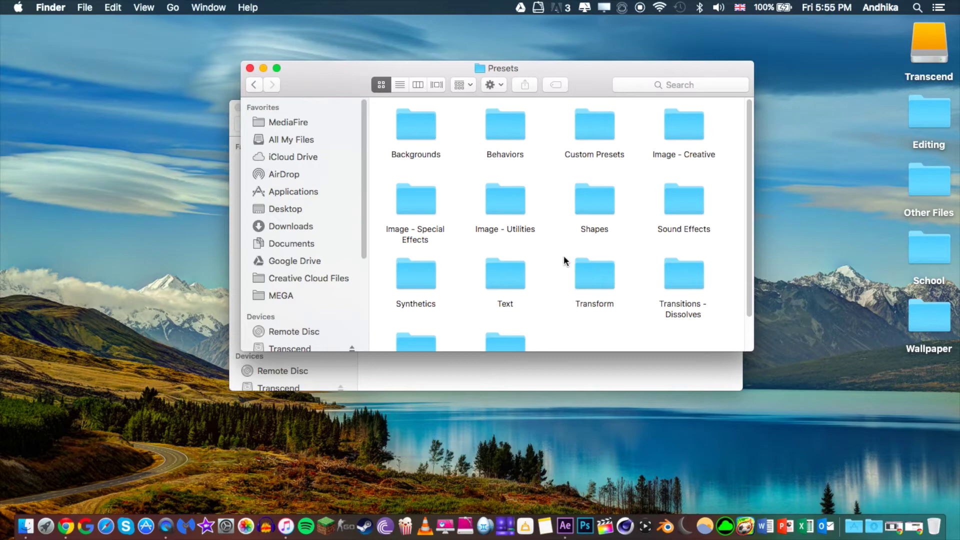
pyautogui.scroll(-2, 564, 258)
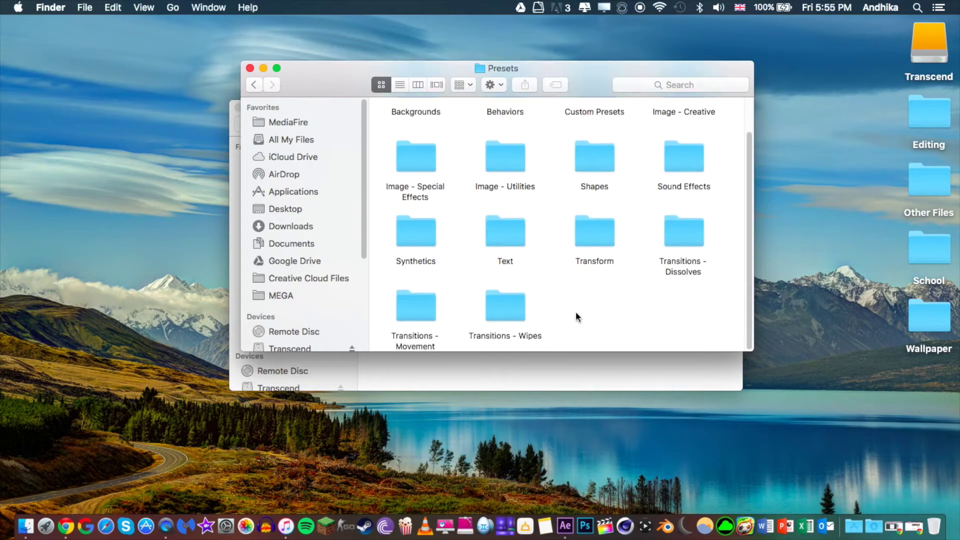
pyautogui.rightClick(575, 298)
pyautogui.click(459, 236)
pyautogui.press('super+shift+n')
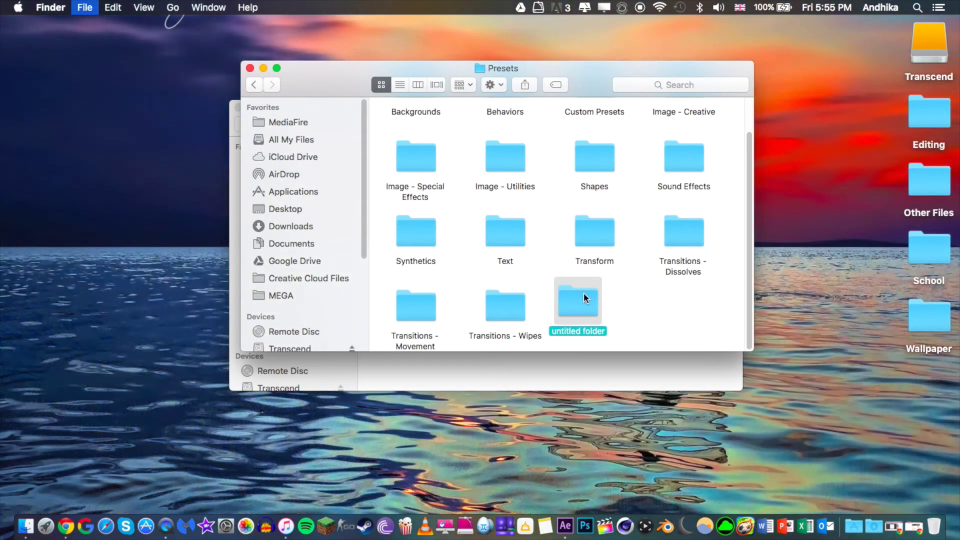
pyautogui.scroll(2, 575, 243)
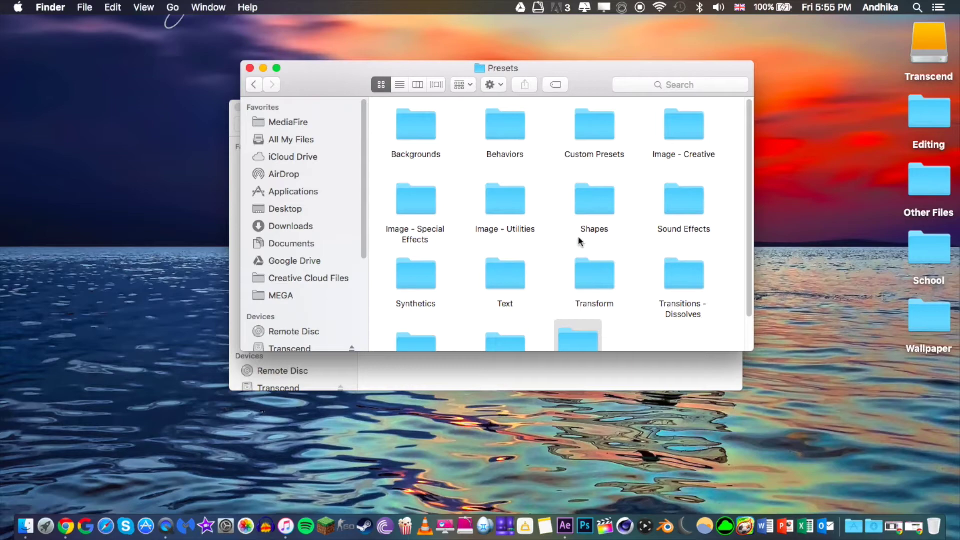
pyautogui.doubleClick(593, 129)
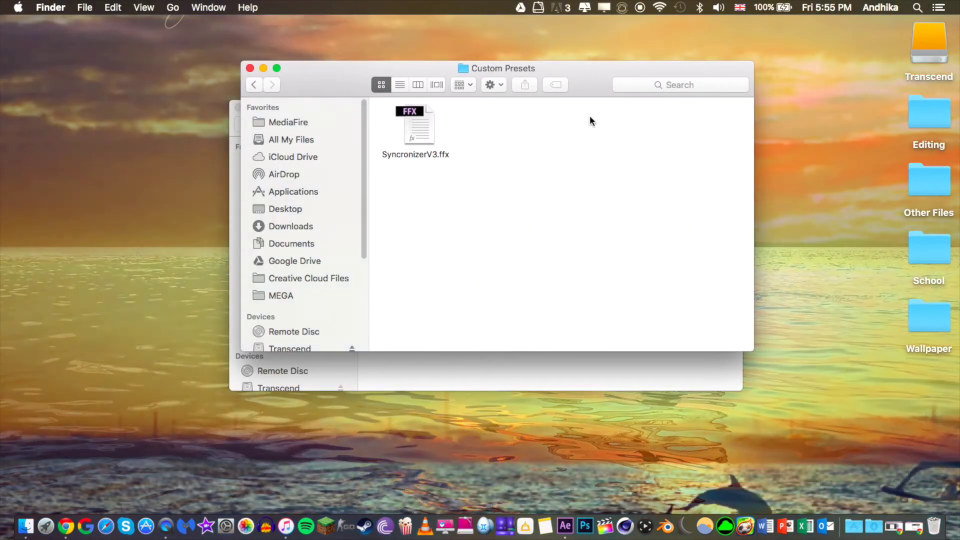
# - Copy SyncronizerV3.ffx from the plugin folder into the Custom Presets folder
pyautogui.moveTo(600, 70); pyautogui.dragTo(674, 146)
pyautogui.click(572, 326)
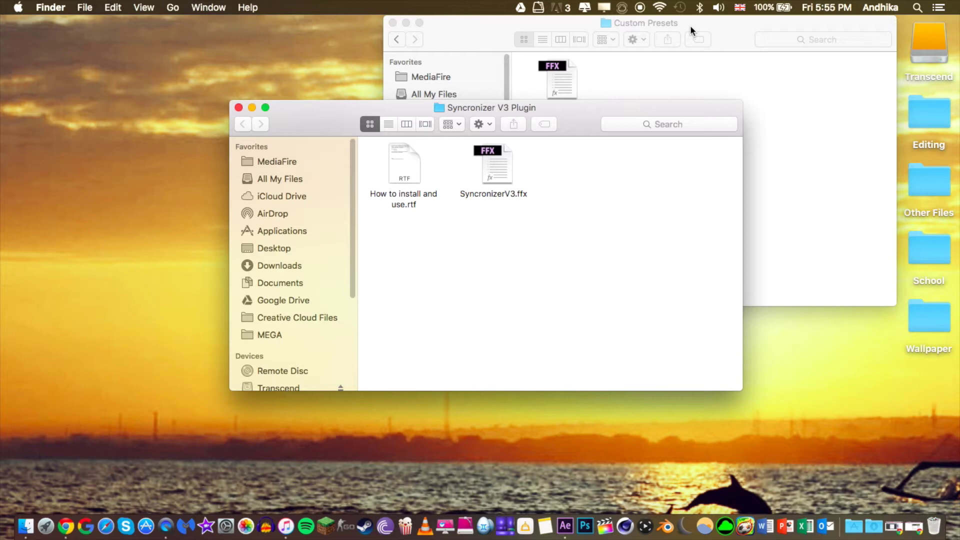
pyautogui.click(645, 88)
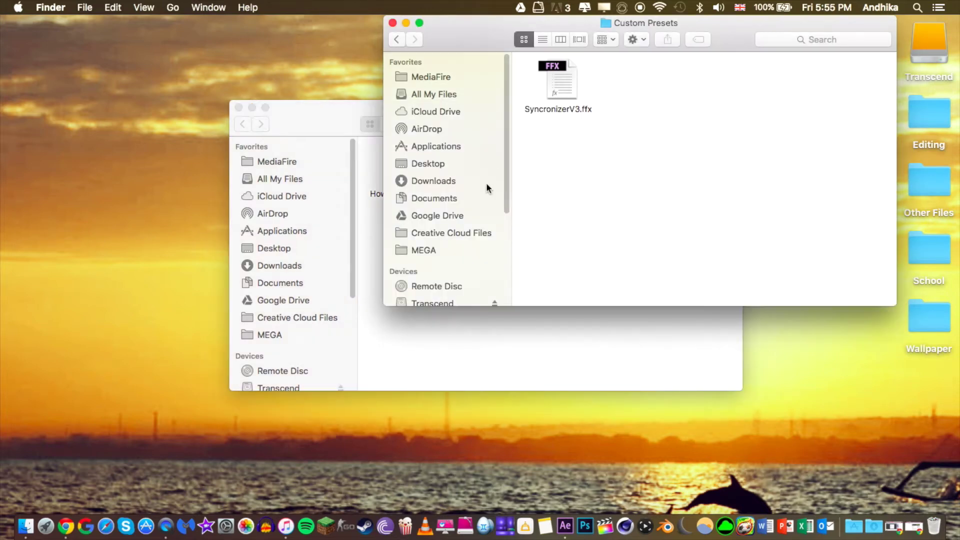
pyautogui.click(496, 325)
pyautogui.moveTo(494, 165)
pyautogui.mouseDown()
pyautogui.moveTo(610, 75)
pyautogui.moveTo(596, 104)
pyautogui.moveTo(499, 170)
pyautogui.mouseUp()
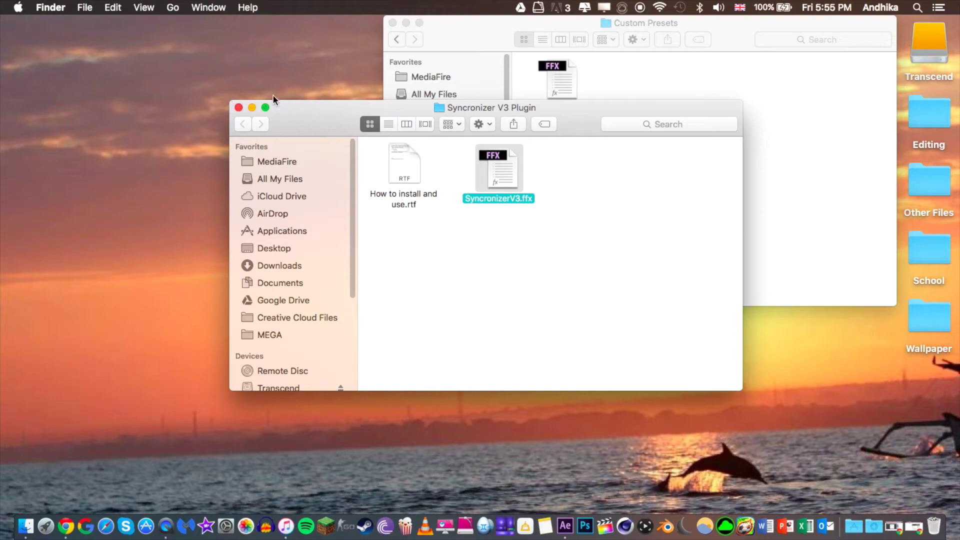
# - Close both Finder windows and marquee-select the extracted plugin folder on the desktop
pyautogui.click(240, 108)
pyautogui.moveTo(727, 25); pyautogui.dragTo(565, 108)
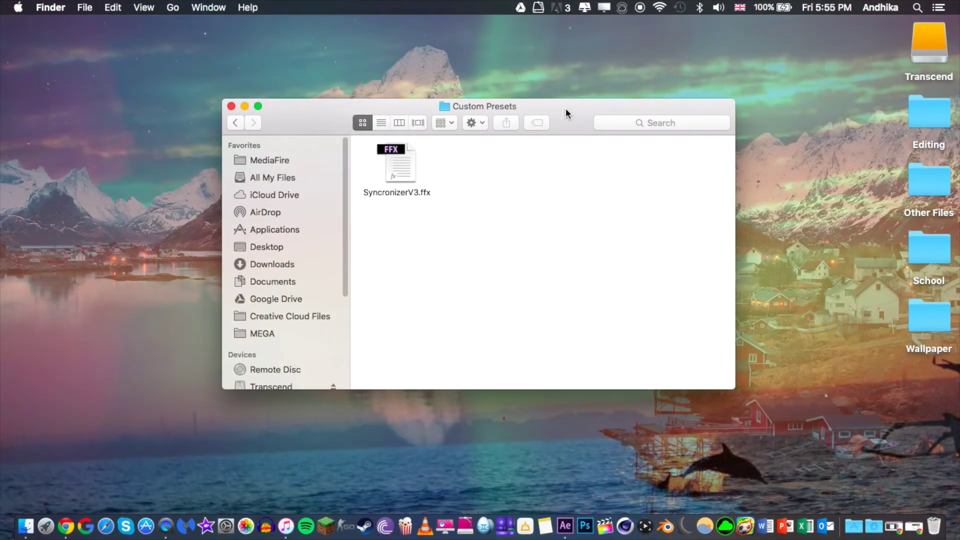
pyautogui.click(232, 102)
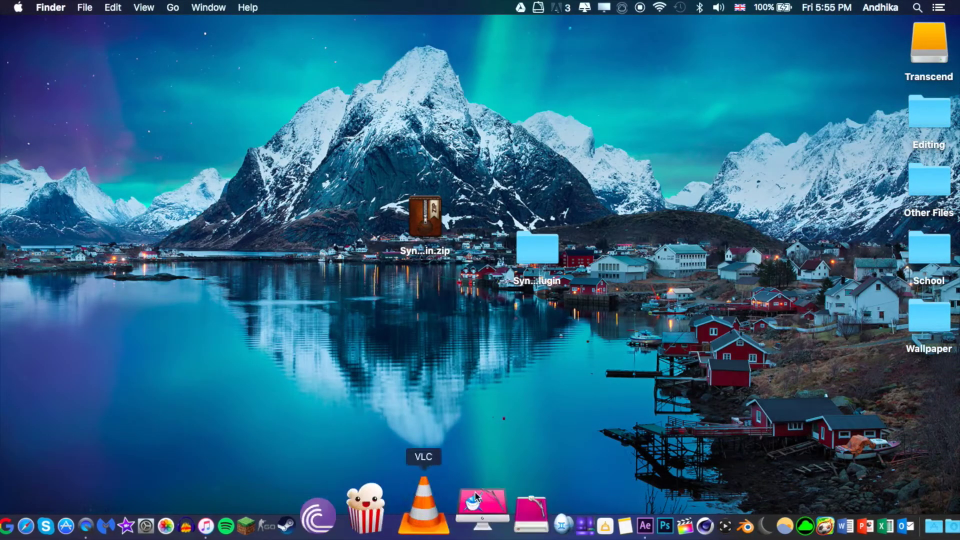
pyautogui.moveTo(541, 361); pyautogui.dragTo(202, 293)
pyautogui.moveTo(245, 171); pyautogui.dragTo(620, 294)
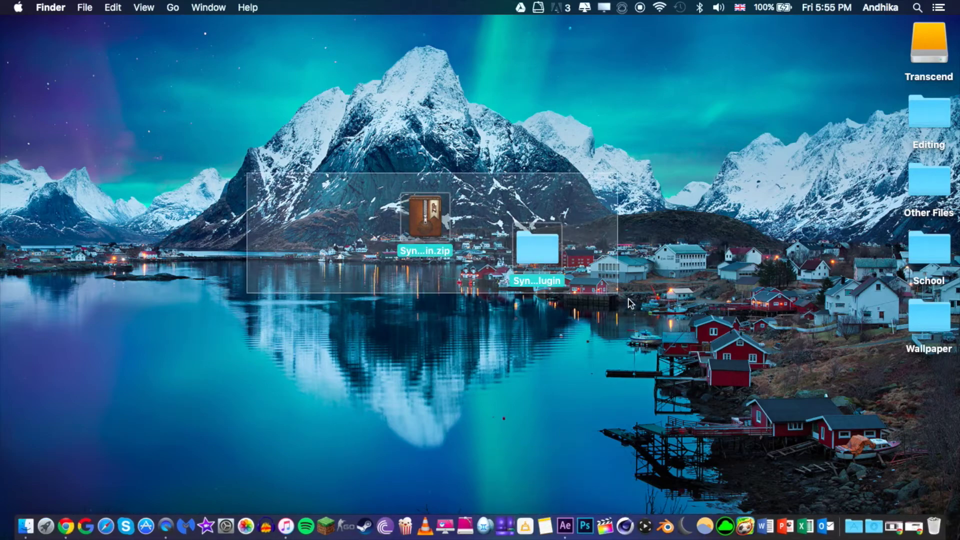
pyautogui.moveTo(384, 193); pyautogui.dragTo(637, 321)
pyautogui.moveTo(489, 216); pyautogui.dragTo(576, 242)
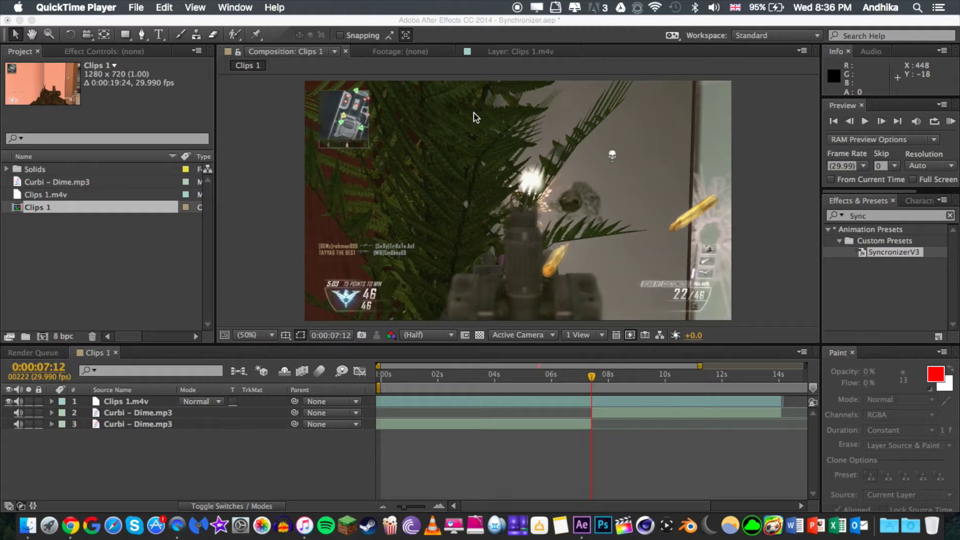
# - Add Adjustment Layer 10 above Clips 1.m4v via Layer > New > Adjustment Layer
pyautogui.click(693, 52)
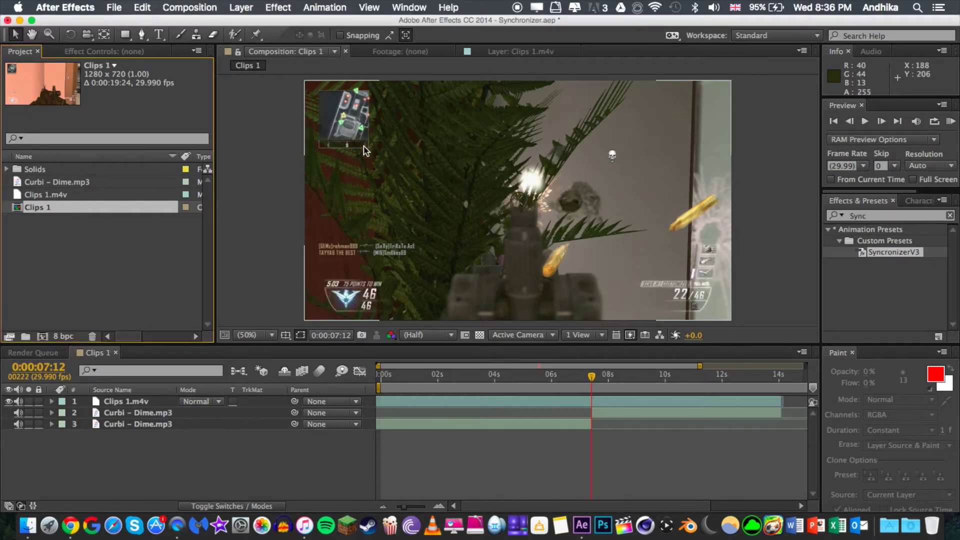
pyautogui.click(242, 8)
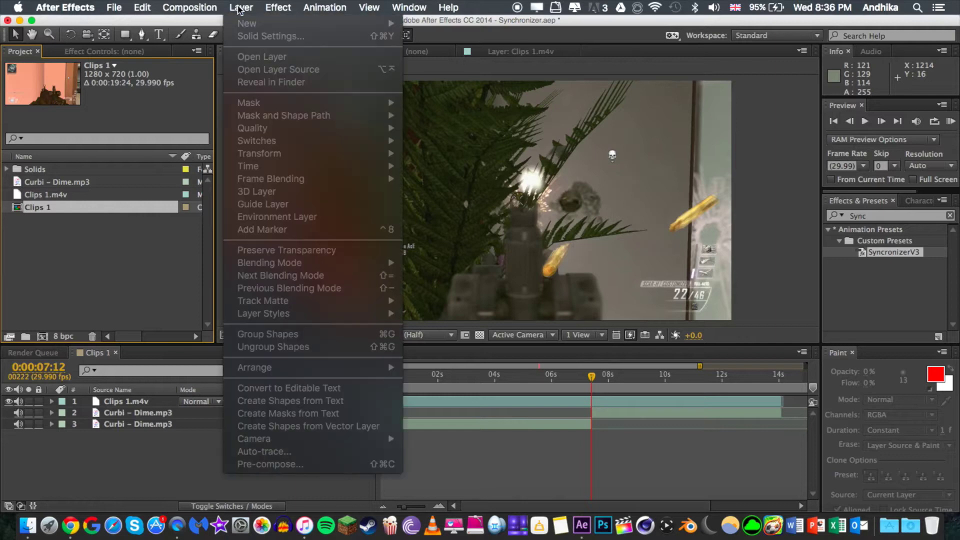
pyautogui.click(183, 102)
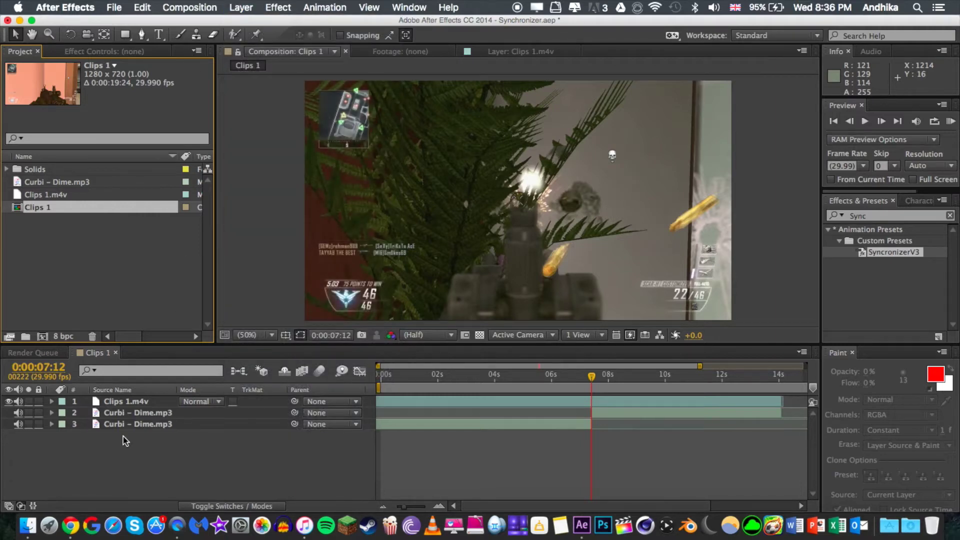
pyautogui.click(236, 7)
pyautogui.moveTo(252, 25)
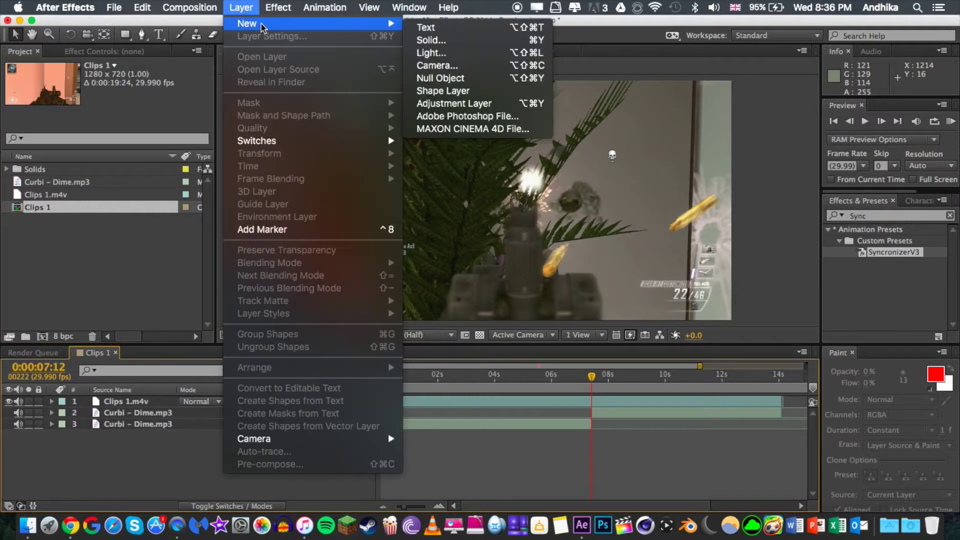
pyautogui.click(449, 105)
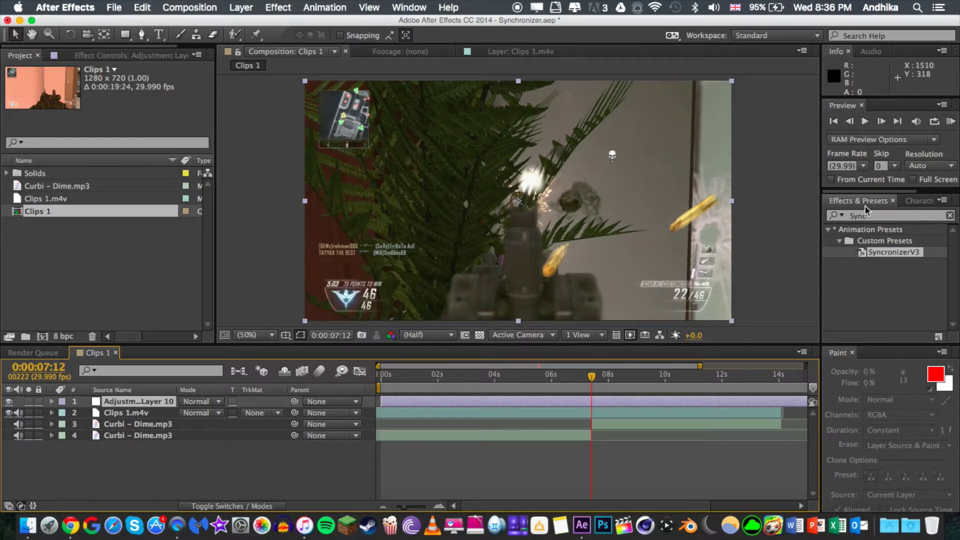
# - Apply the SyncronizerV3 preset to Adjustment Layer 10, collapse it, and select its six effects
pyautogui.click(877, 217)
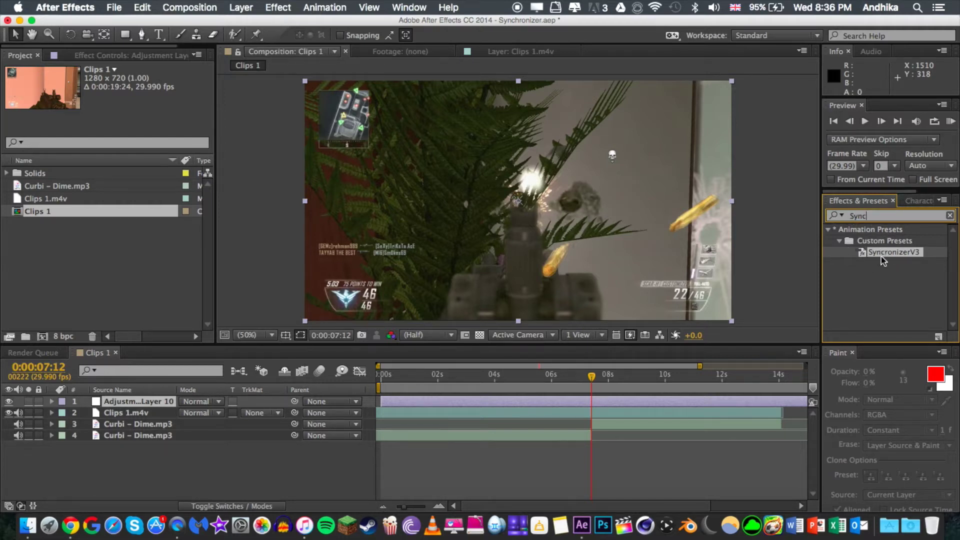
pyautogui.moveTo(894, 256); pyautogui.dragTo(106, 402)
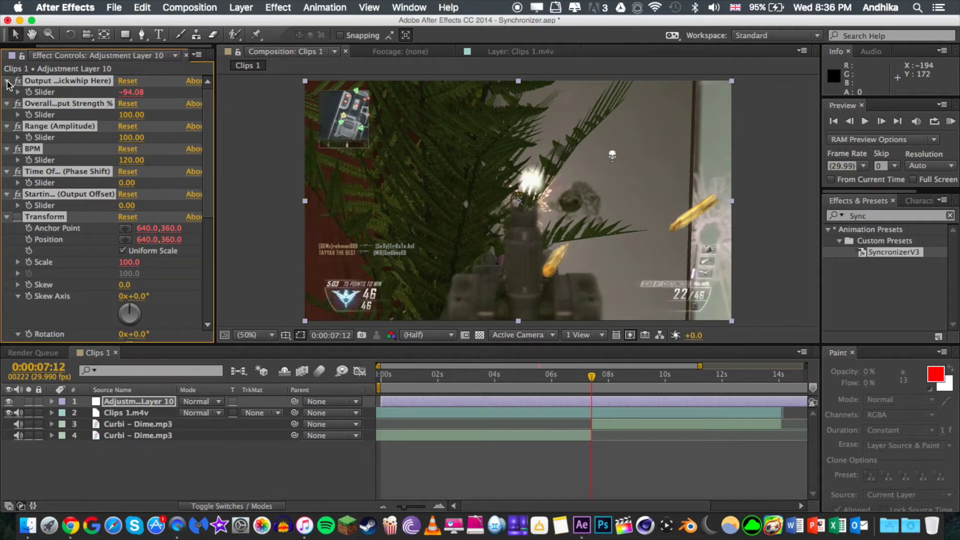
pyautogui.keyDown('alt'); pyautogui.click(7, 81); pyautogui.keyUp('alt')
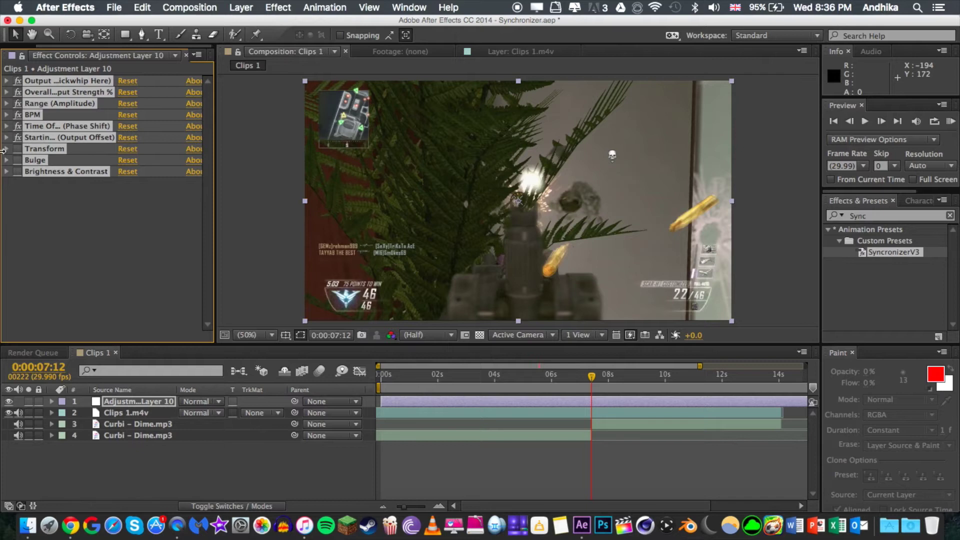
pyautogui.click(76, 242)
pyautogui.click(60, 81)
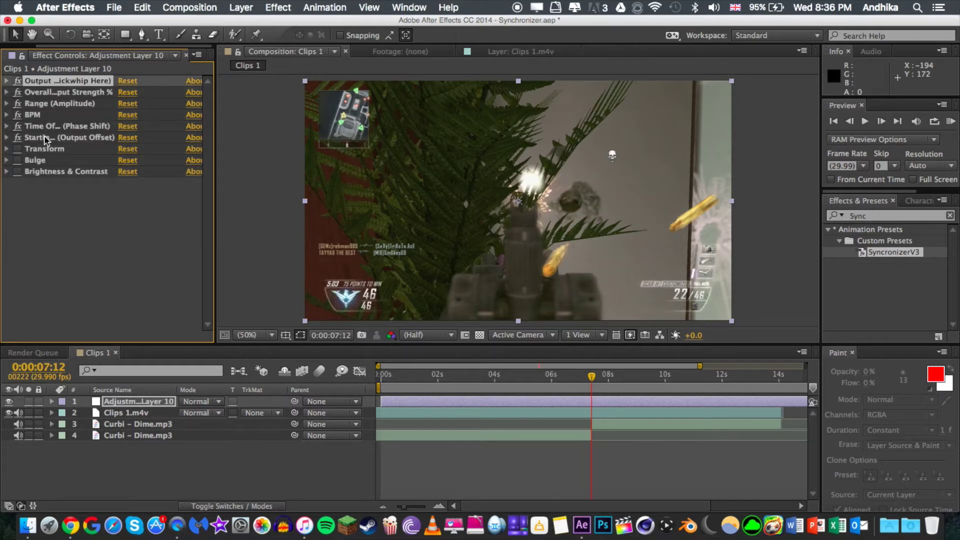
pyautogui.keyDown('shift'); pyautogui.click(45, 138); pyautogui.keyUp('shift')
# - Expand the synchronizer effects and reveal the BPM effect in the timeline
pyautogui.click(6, 82)
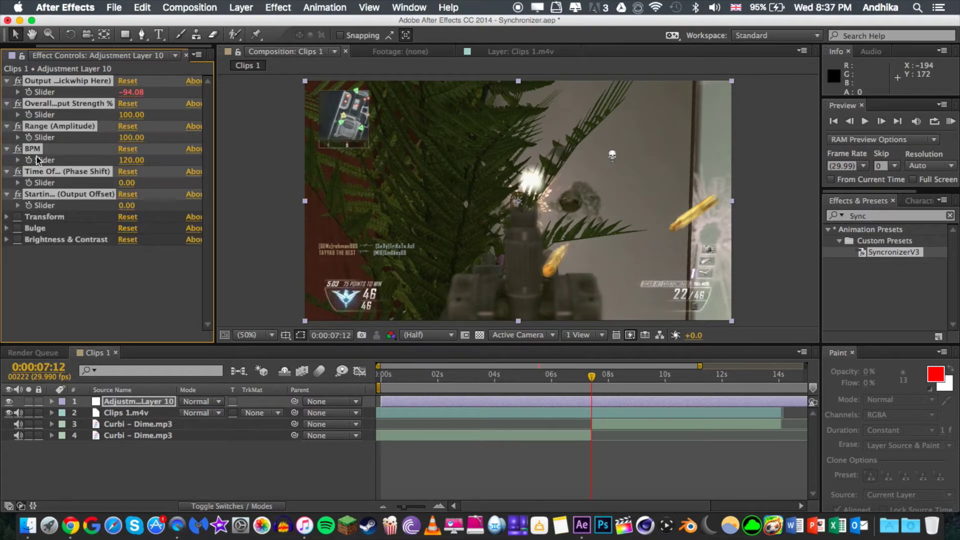
pyautogui.click(96, 284)
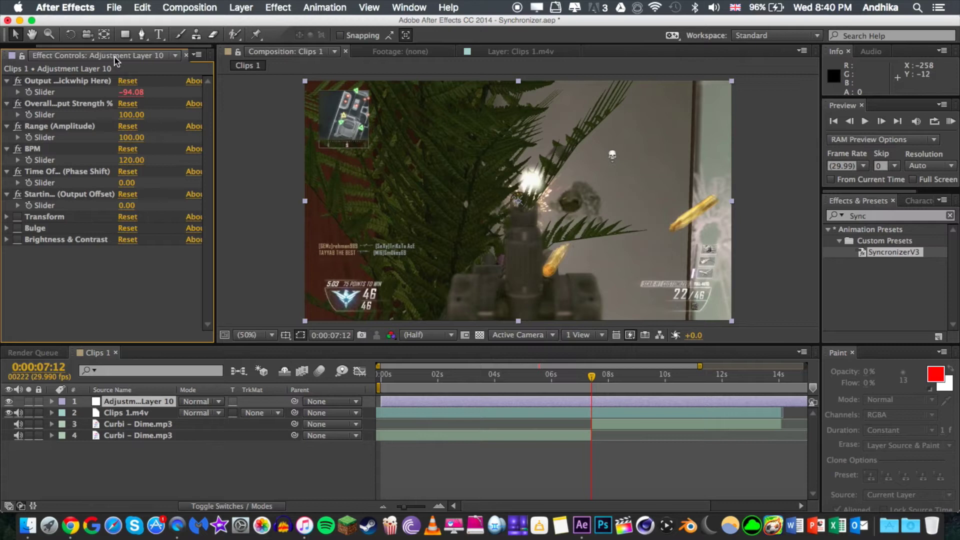
pyautogui.click(70, 81)
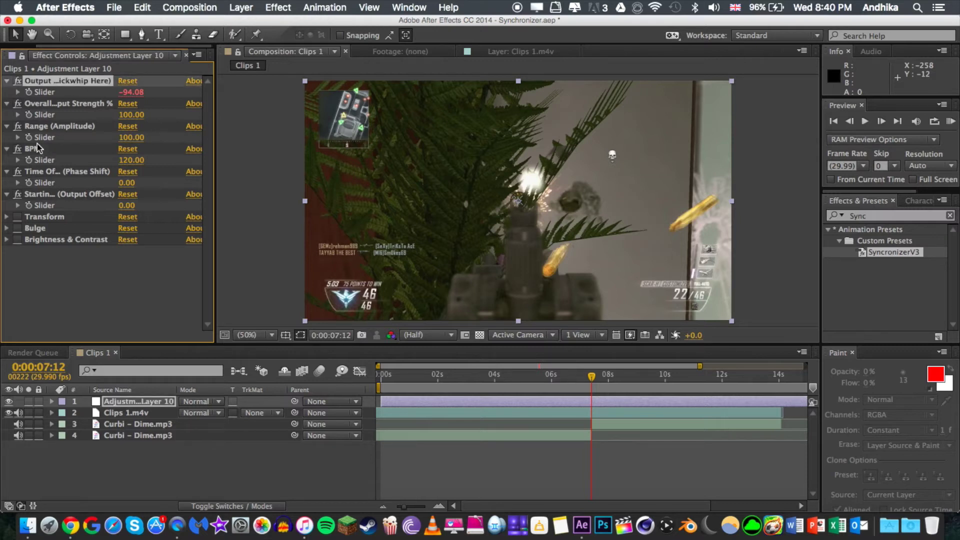
pyautogui.click(31, 148)
pyautogui.press('e')
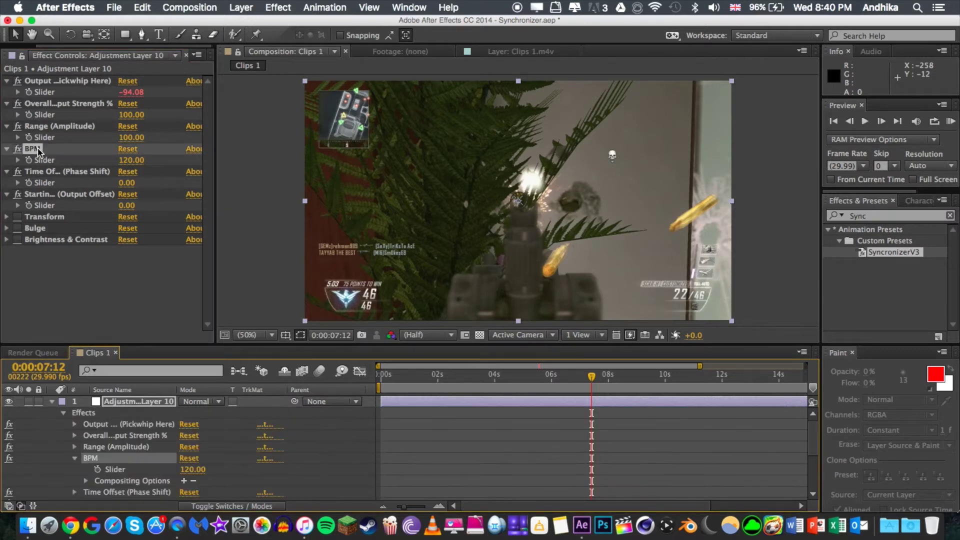
# - Change the BPM slider on Adjustment Layer 10 from 120 to 156
pyautogui.click(129, 160)
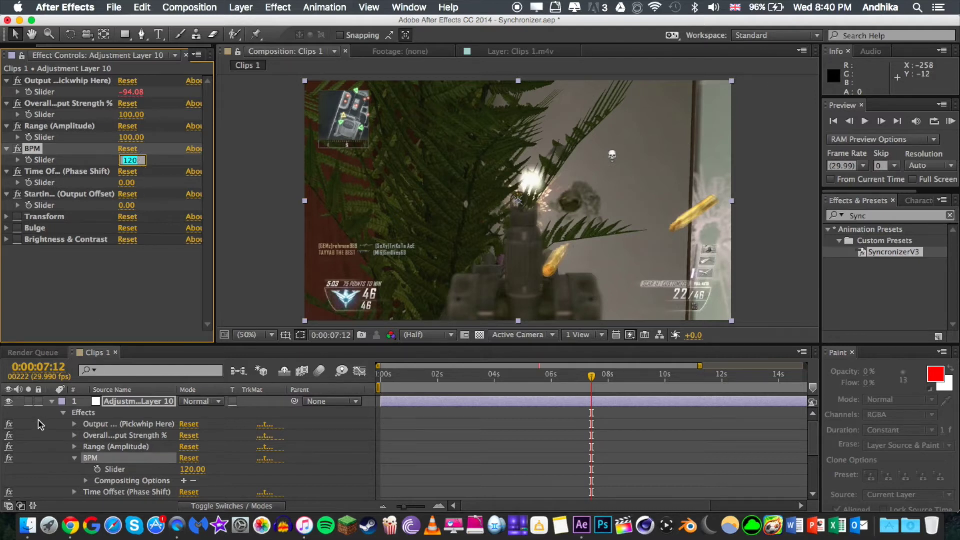
pyautogui.click(51, 401)
pyautogui.click(144, 425)
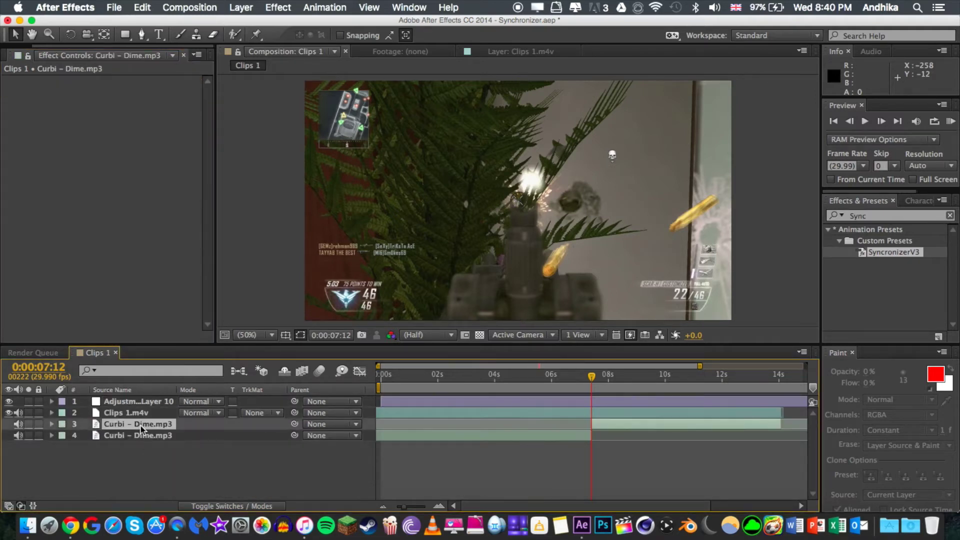
pyautogui.click(142, 402)
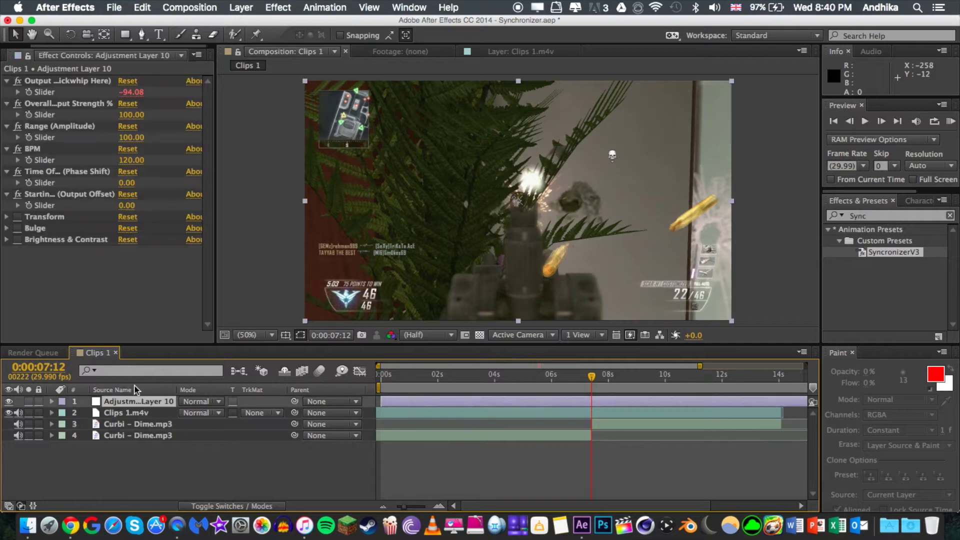
pyautogui.click(132, 160)
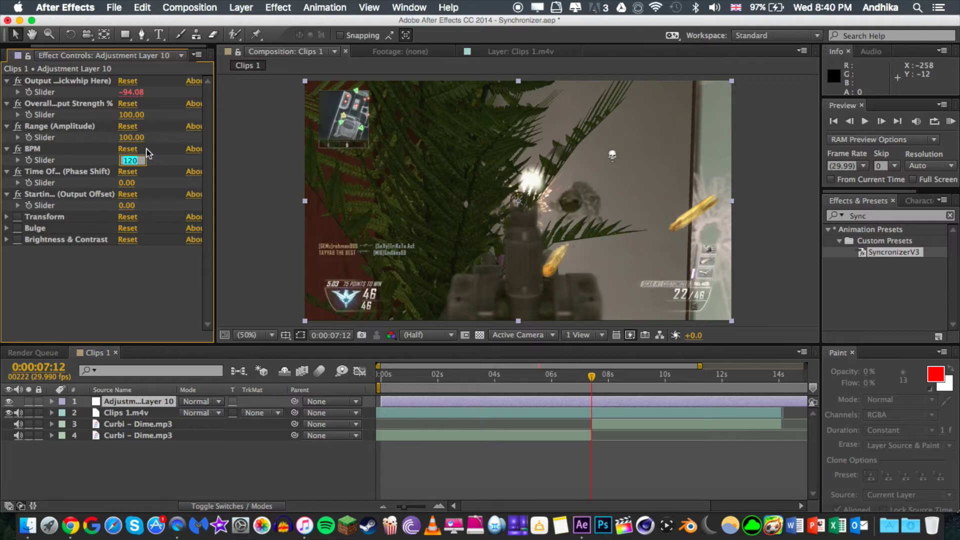
pyautogui.write('156')
pyautogui.press('Return')
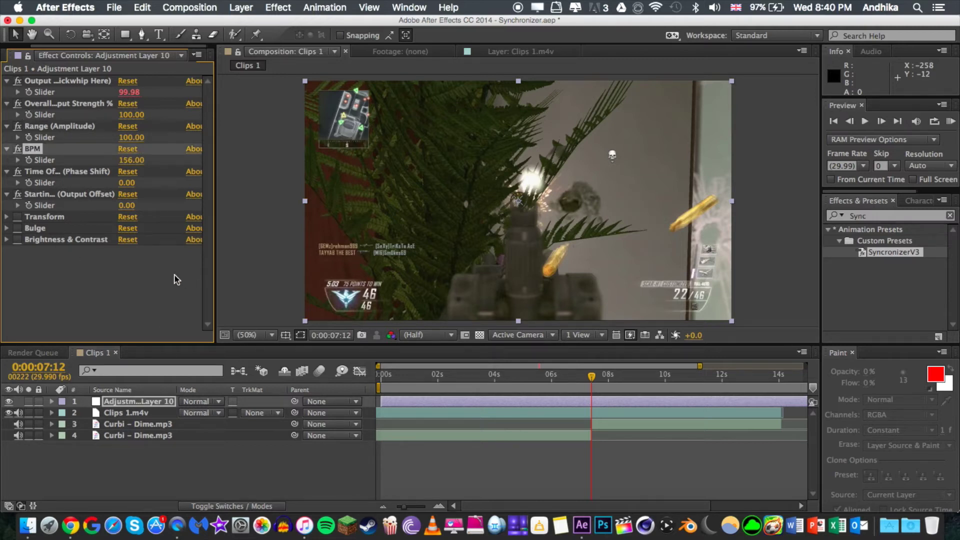
# - Split Adjustment Layer 10 at the playhead and delete the earlier duplicate half
pyautogui.click(411, 404)
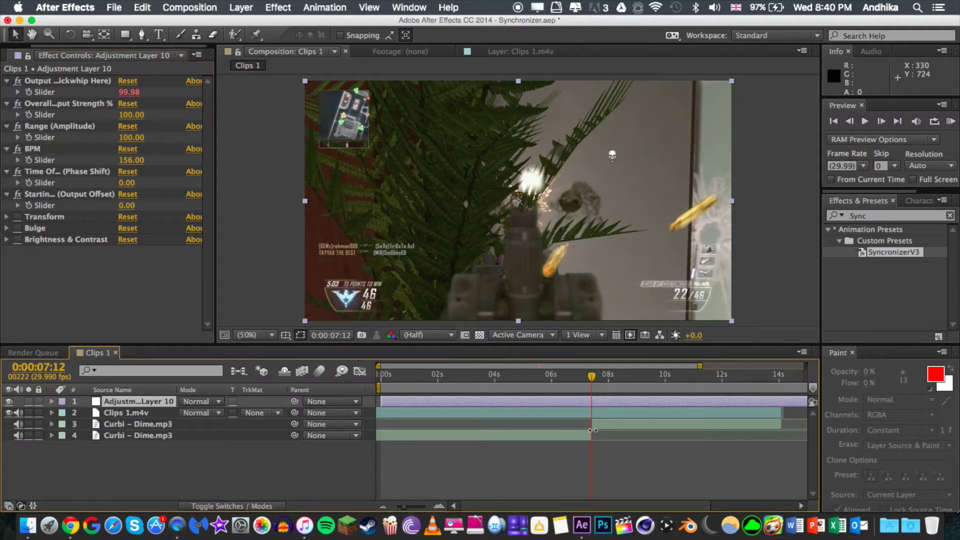
pyautogui.doubleClick(592, 400)
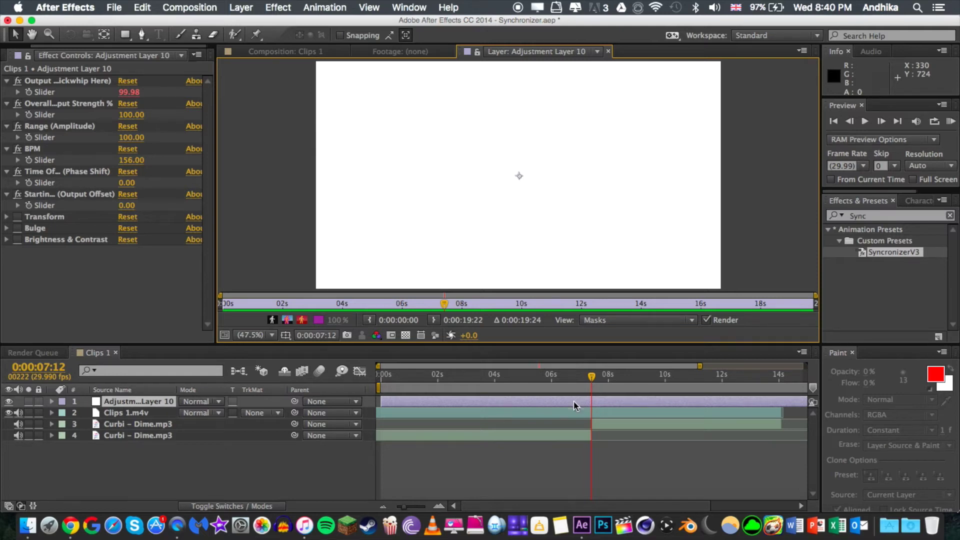
pyautogui.press('super+shift+d')
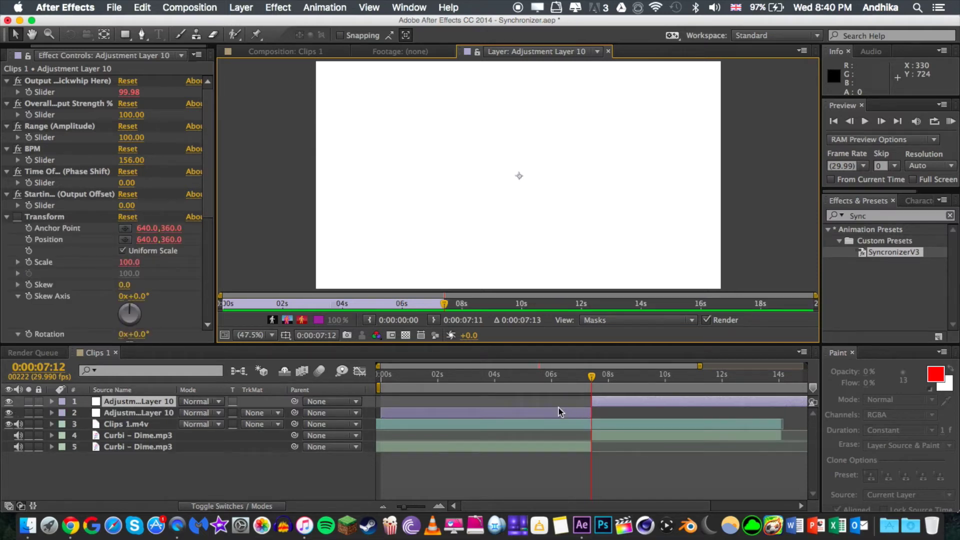
pyautogui.click(558, 408)
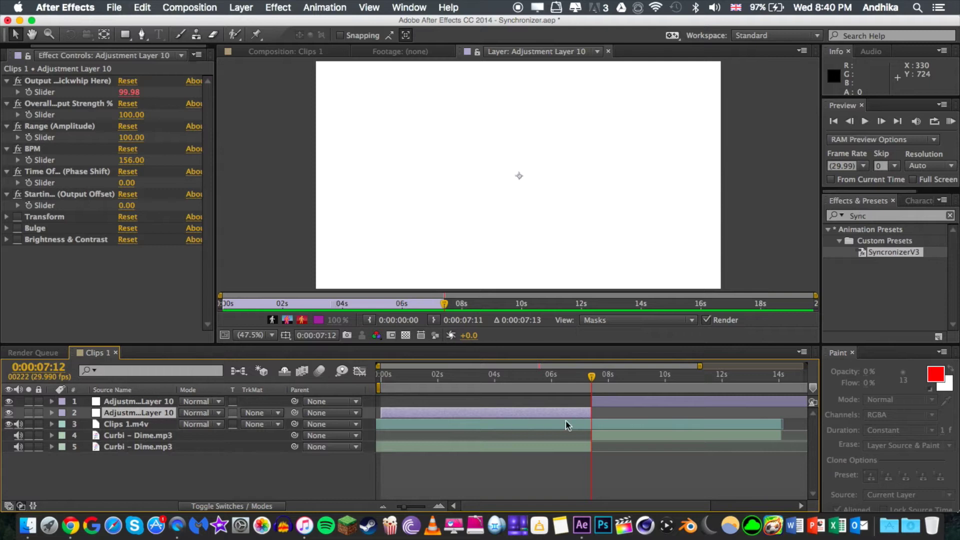
pyautogui.press('Delete')
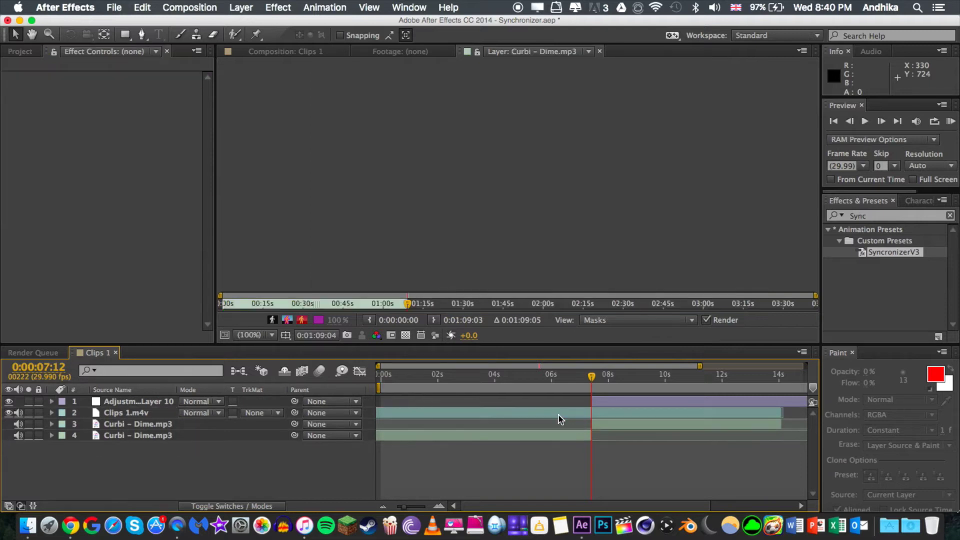
# - Select the remaining adjustment layer and show the Curbi – Dime.mp3 audio waveform
pyautogui.click(598, 403)
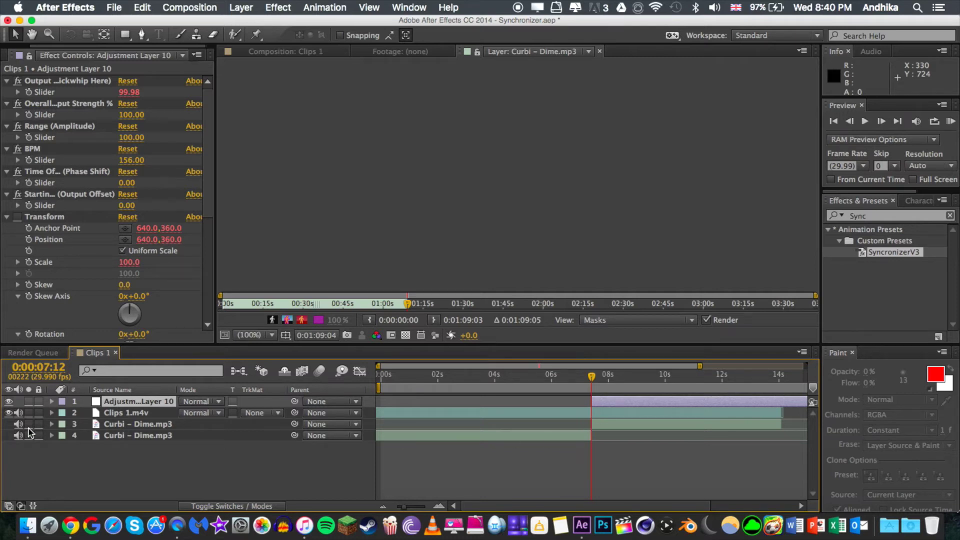
pyautogui.click(52, 437)
pyautogui.click(63, 448)
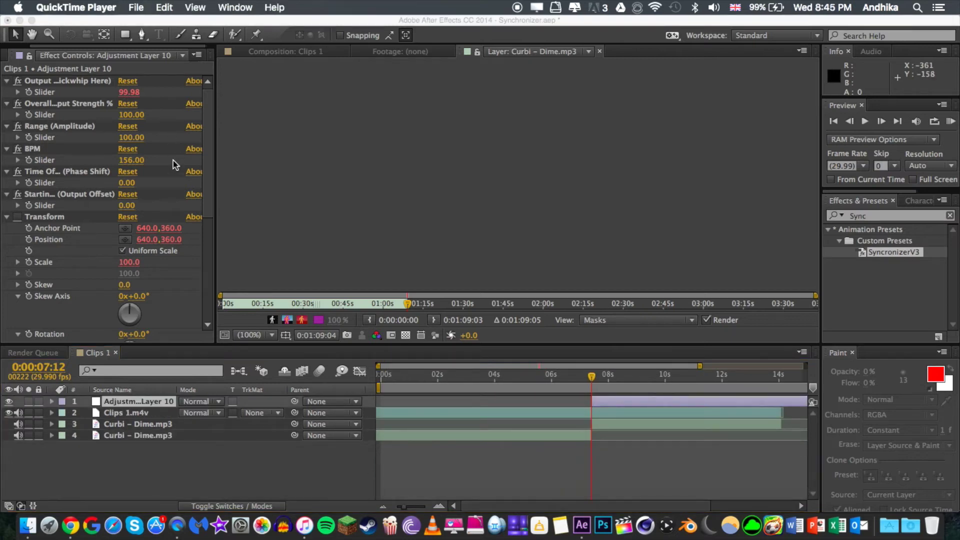
pyautogui.click(65, 175)
pyautogui.click(74, 173)
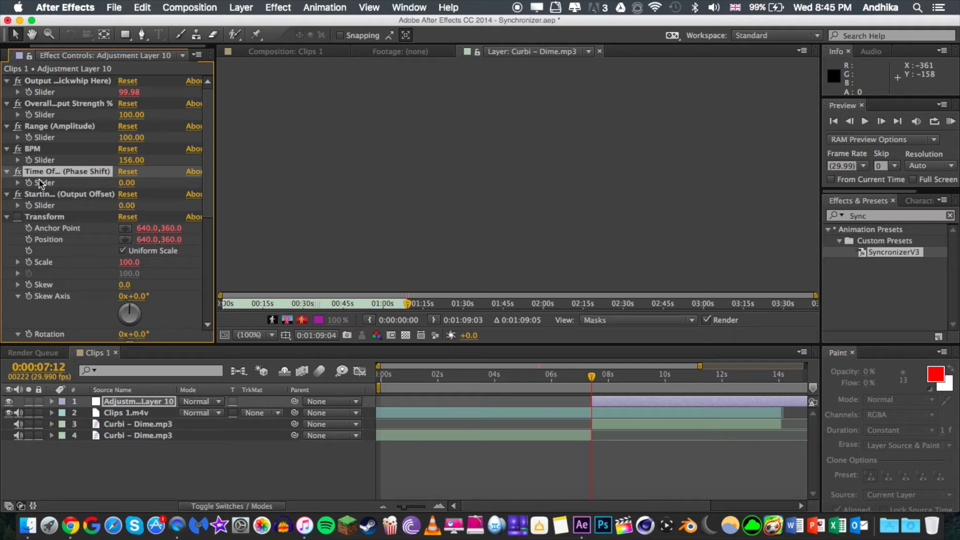
pyautogui.click(58, 82)
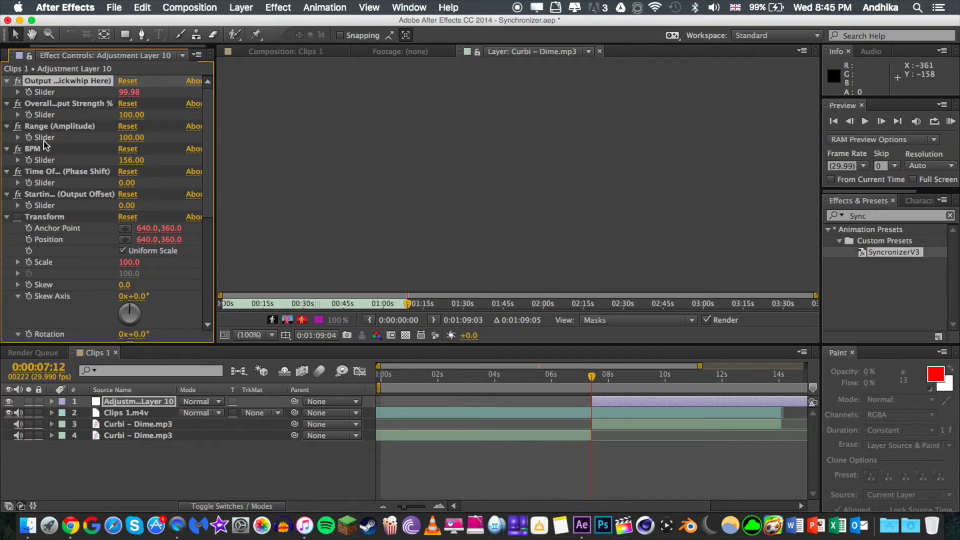
pyautogui.click(53, 150)
pyautogui.click(49, 172)
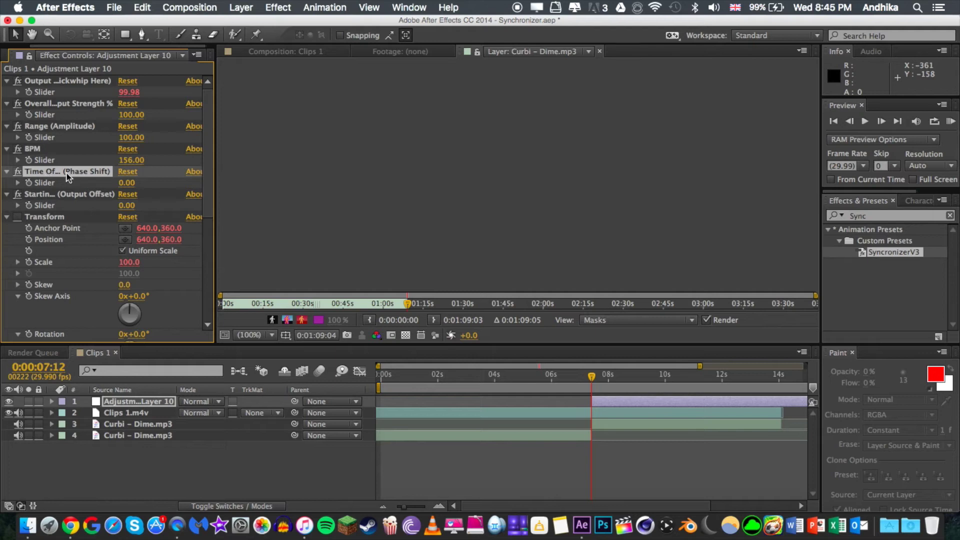
pyautogui.moveTo(125, 189)
pyautogui.mouseDown()
pyautogui.moveTo(131, 178)
pyautogui.moveTo(126, 192)
pyautogui.moveTo(112, 181)
pyautogui.moveTo(126, 185)
pyautogui.mouseUp()
pyautogui.click(134, 182)
pyautogui.click(154, 188)
pyautogui.click(126, 184)
pyautogui.write('0')
pyautogui.press('Return')
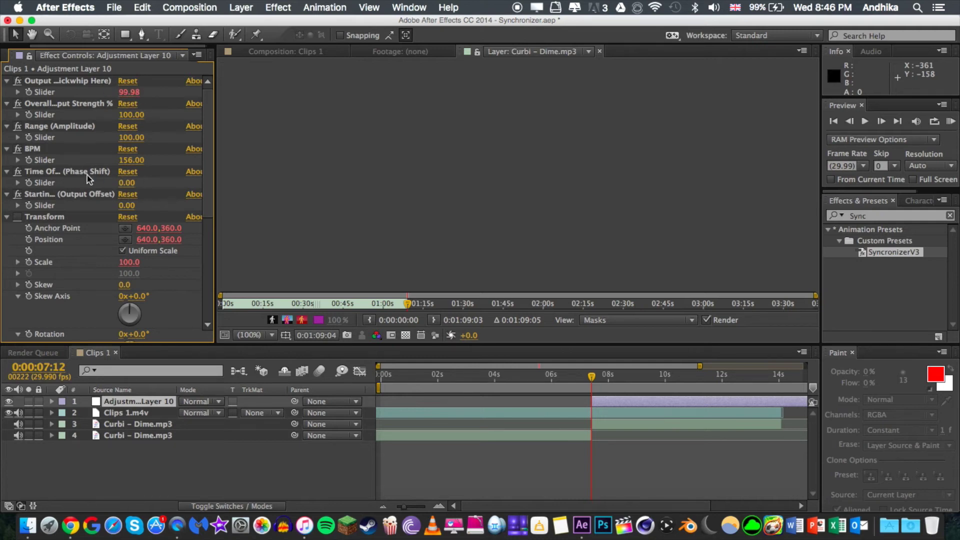
pyautogui.click(72, 172)
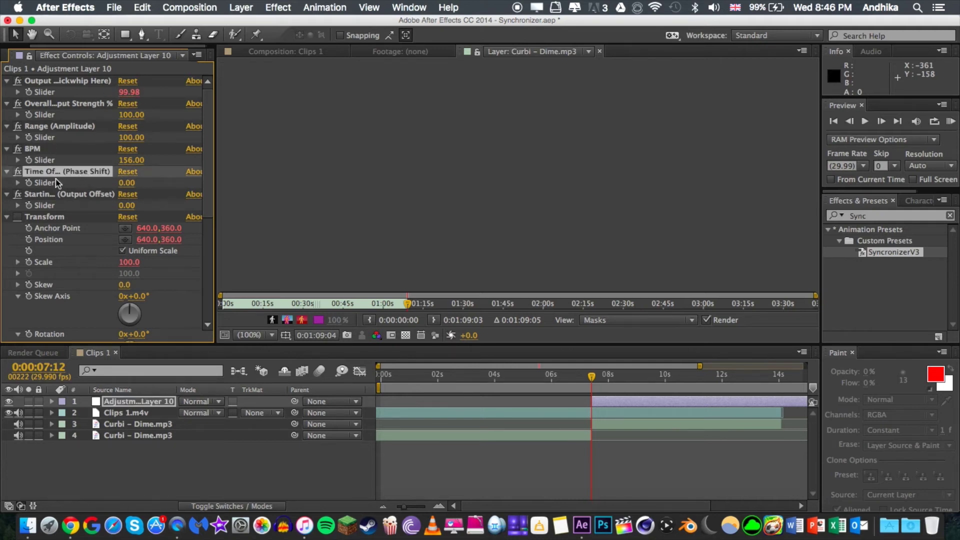
# - Enter 120 for Range (Amplitude), bringing the layer's Scale to 120.0
pyautogui.click(62, 105)
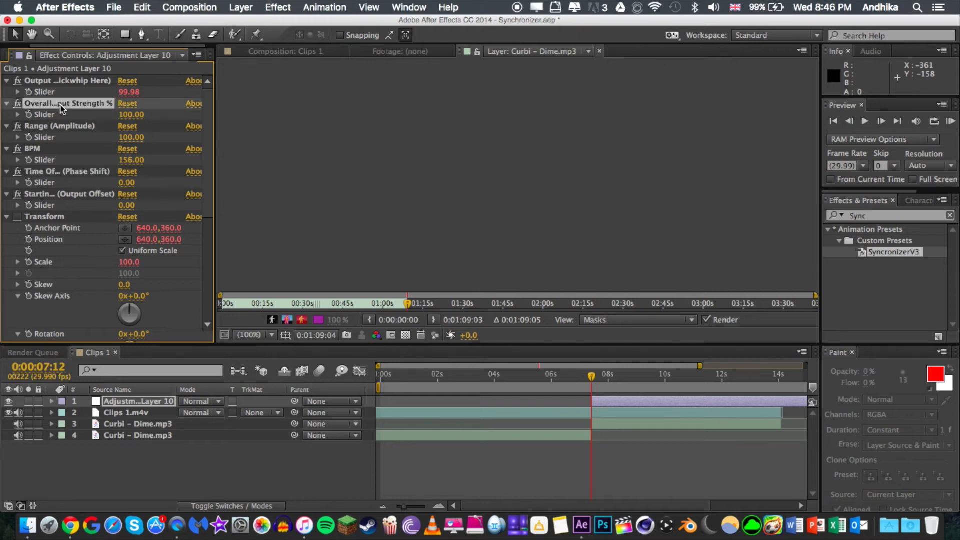
pyautogui.click(37, 128)
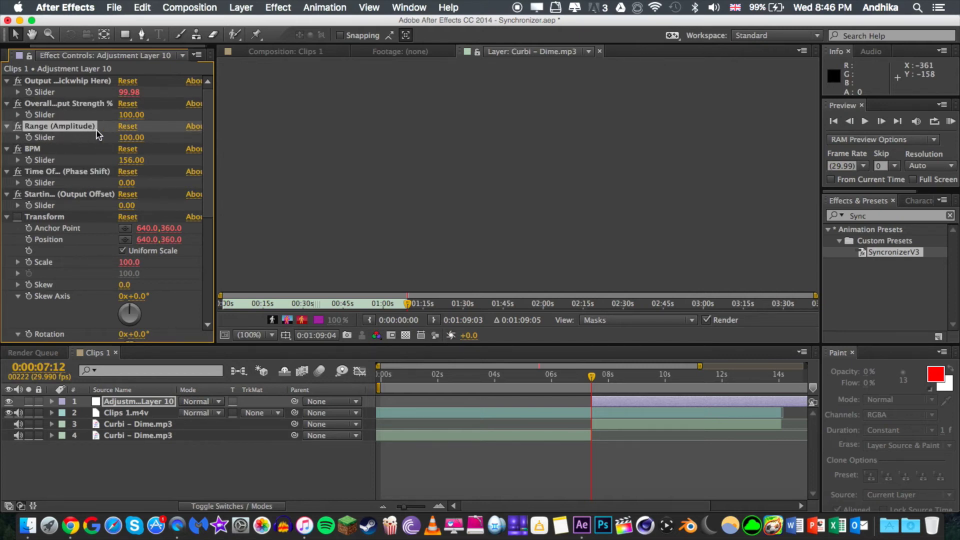
pyautogui.click(130, 139)
pyautogui.write('120')
pyautogui.press('Return')
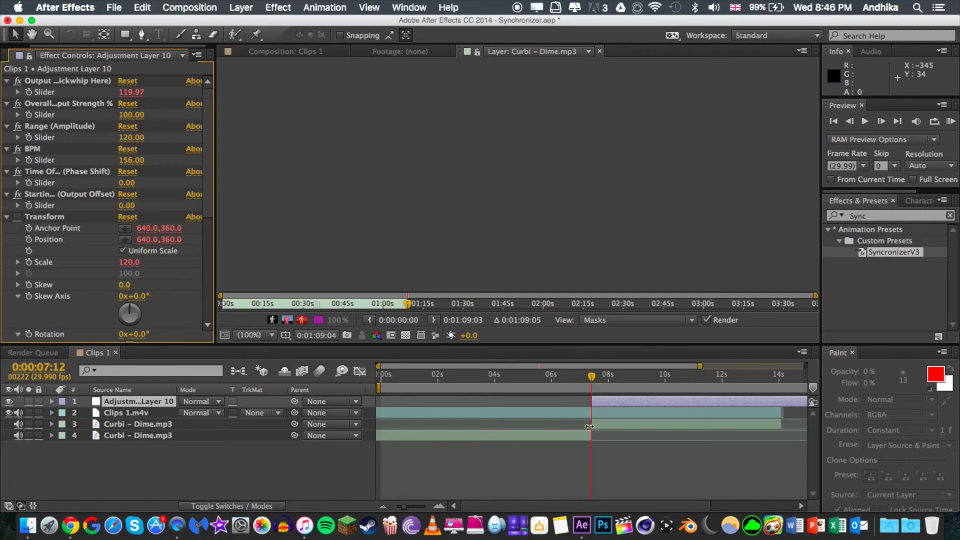
# - Step back three frames to 0:00:07:07 and set Overall Output Strength to 0
pyautogui.click(29, 118)
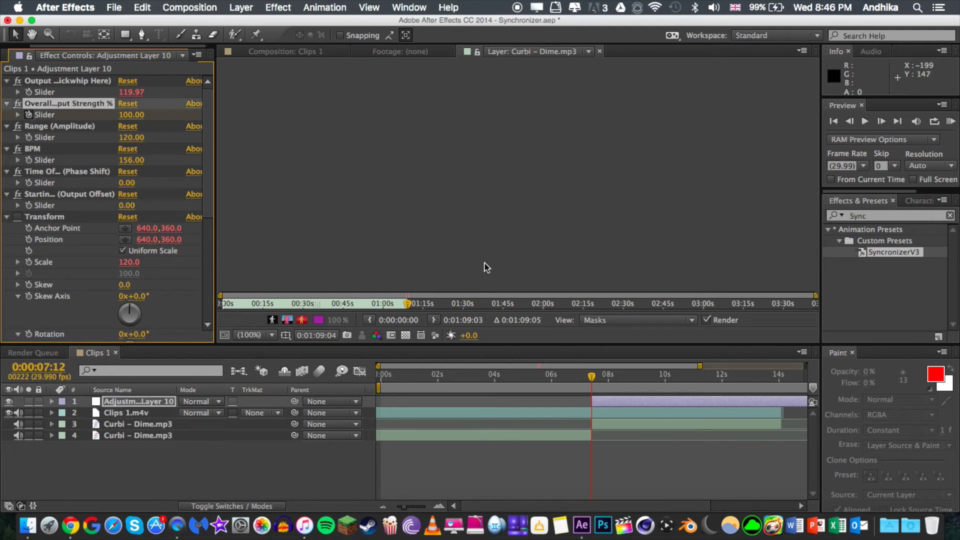
pyautogui.click(852, 124)
pyautogui.click(852, 124)
pyautogui.click(852, 124)
pyautogui.click(852, 124)
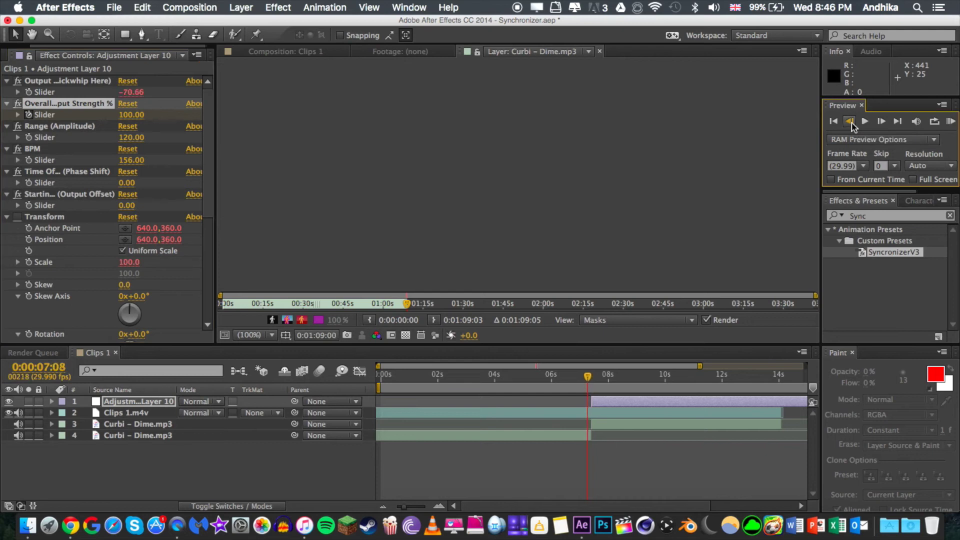
pyautogui.click(852, 124)
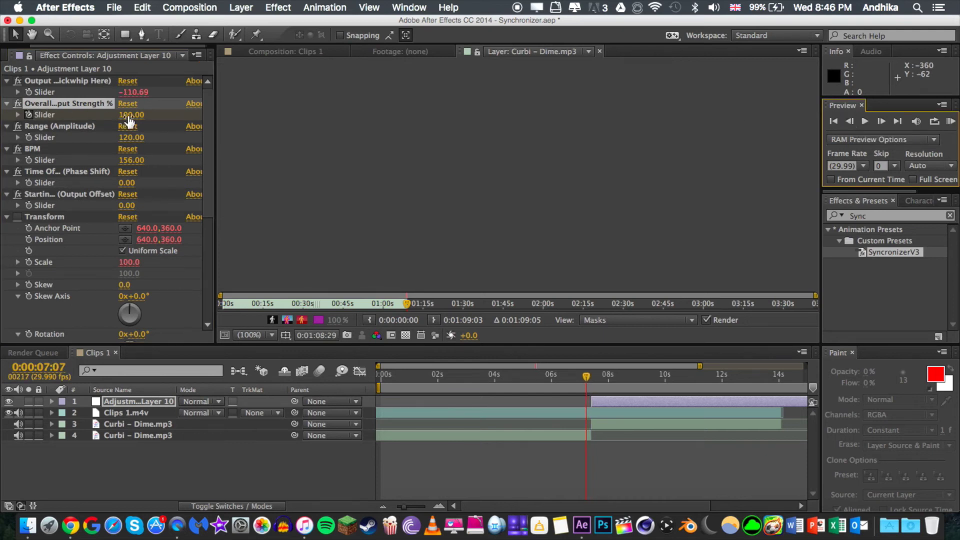
pyautogui.click(29, 113)
pyautogui.click(28, 115)
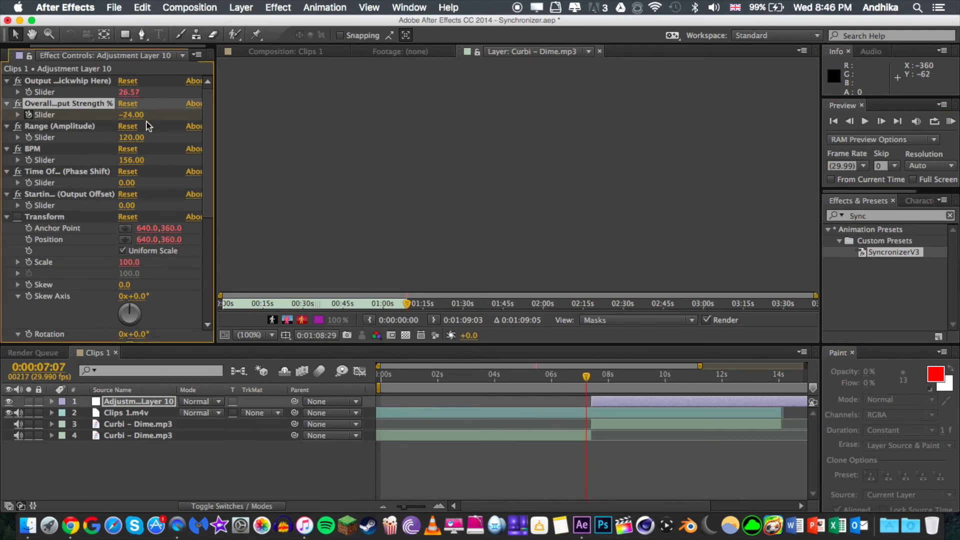
pyautogui.write('0')
pyautogui.press('Return')
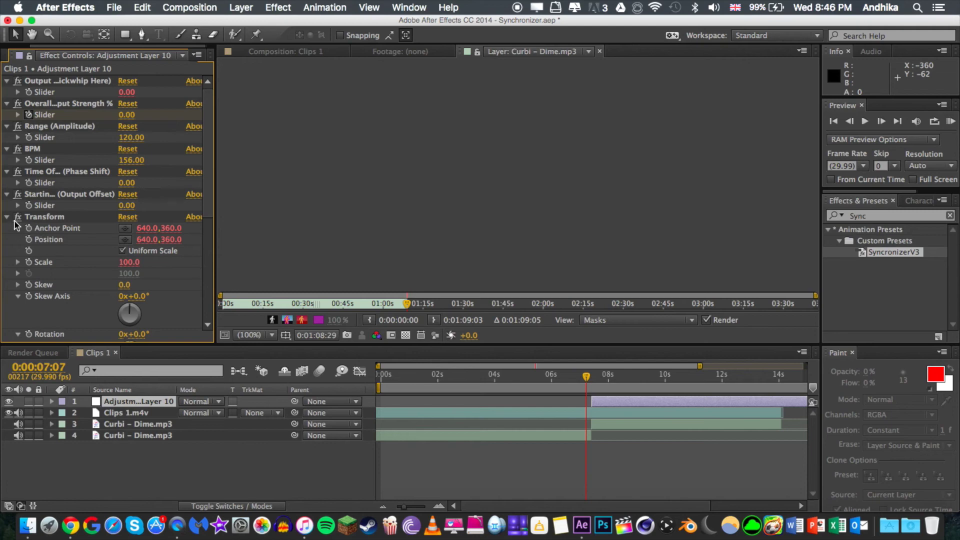
pyautogui.scroll(-5, 93, 225)
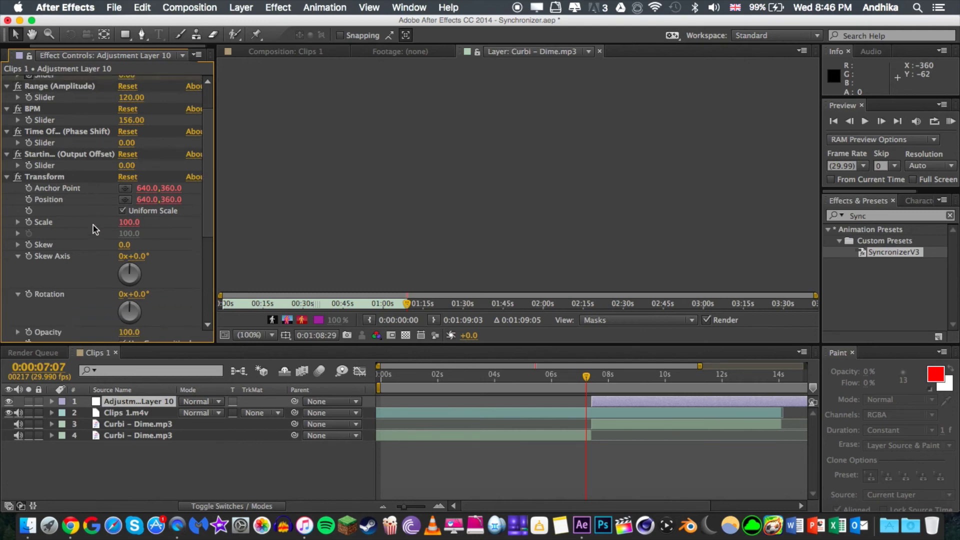
pyautogui.scroll(5, 75, 226)
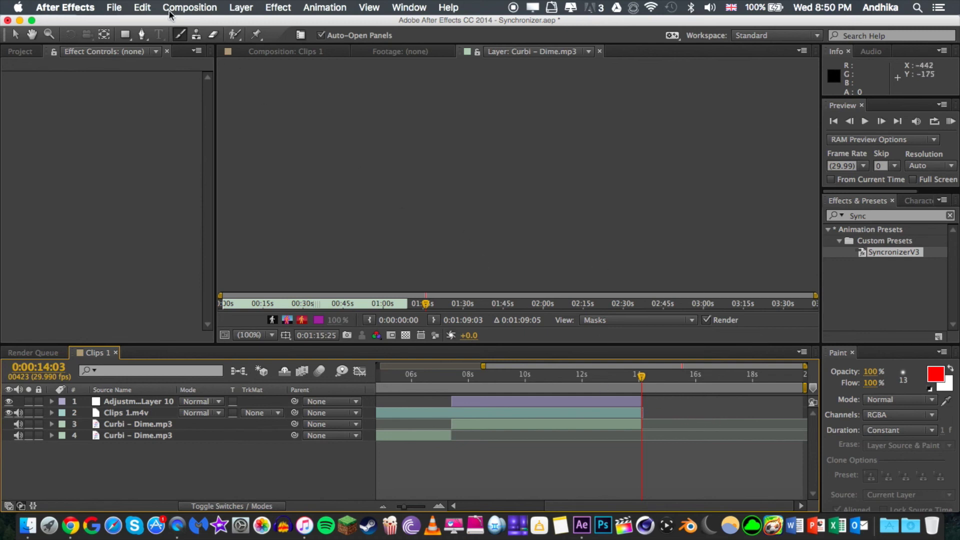
# - Add the Clips 1 composition to the render queue from the Composition menu
pyautogui.click(193, 7)
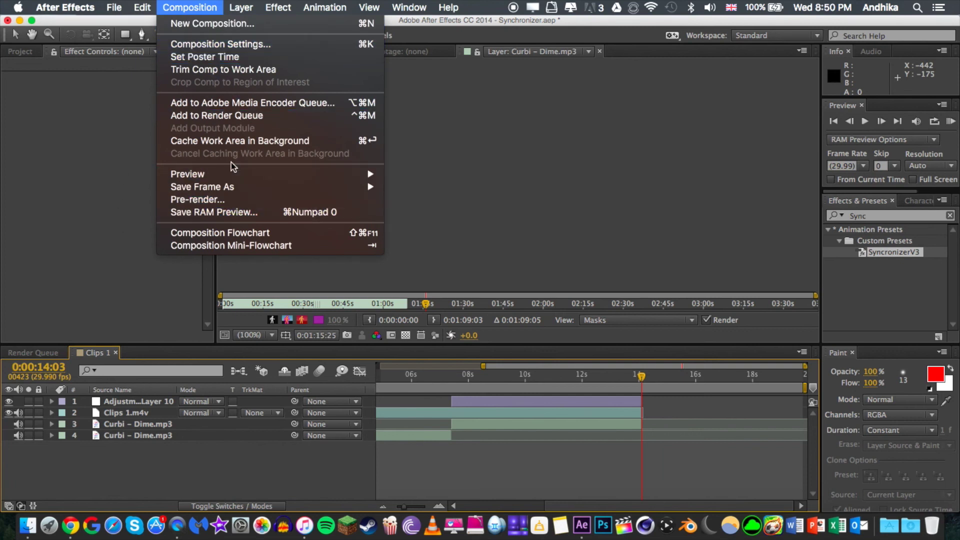
pyautogui.click(249, 116)
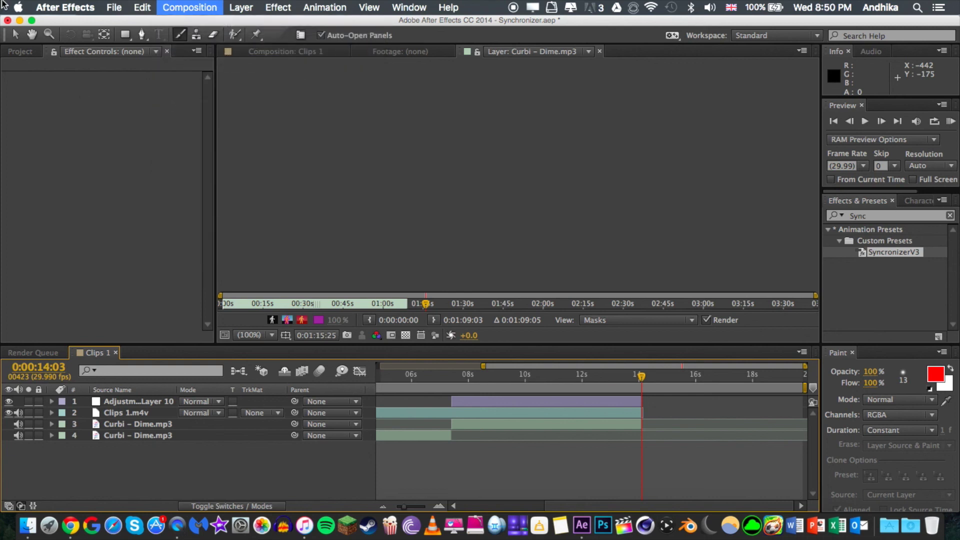